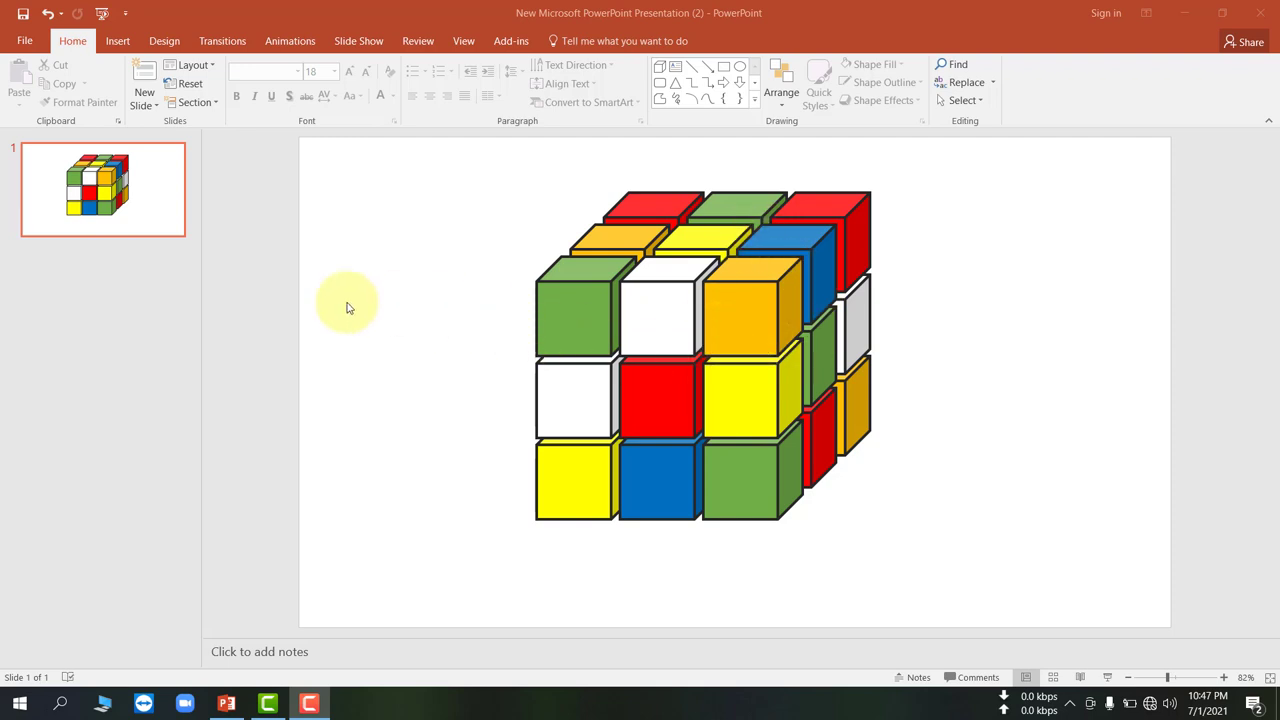
Step: Add a blank second slide and draw a blue cube about 1.45 inches square near its centre
click(148, 104)
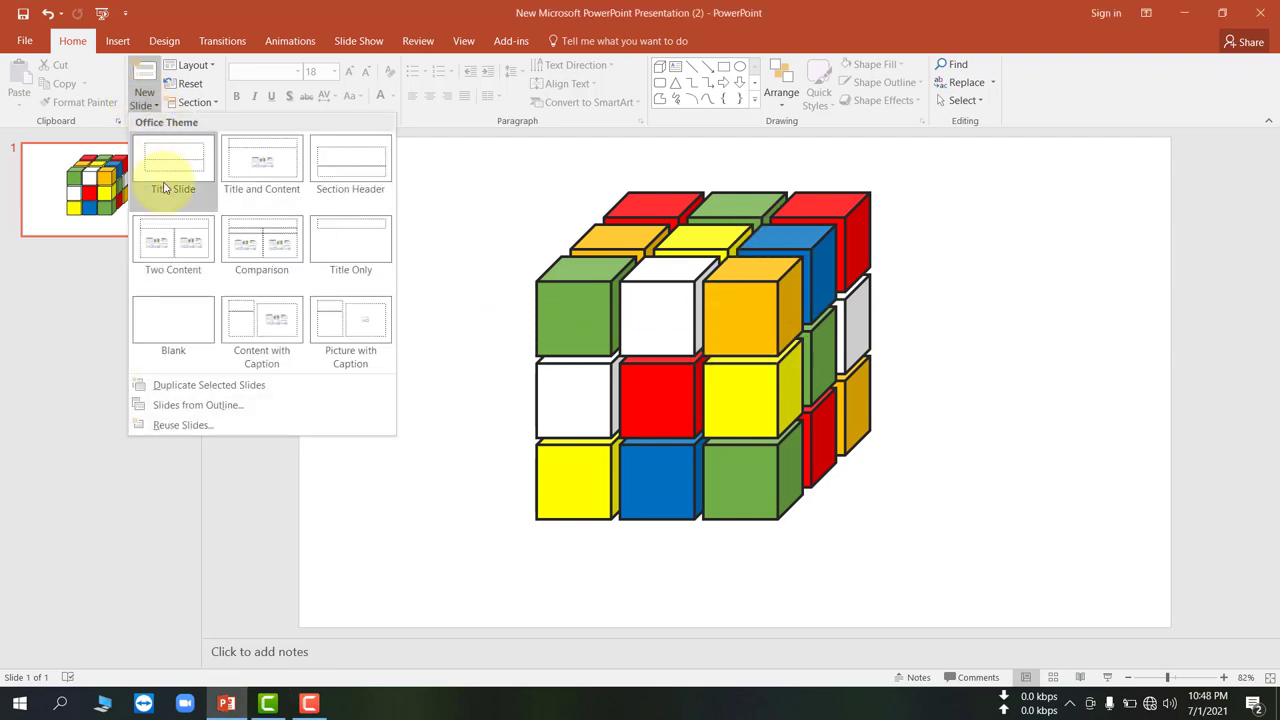
click(169, 317)
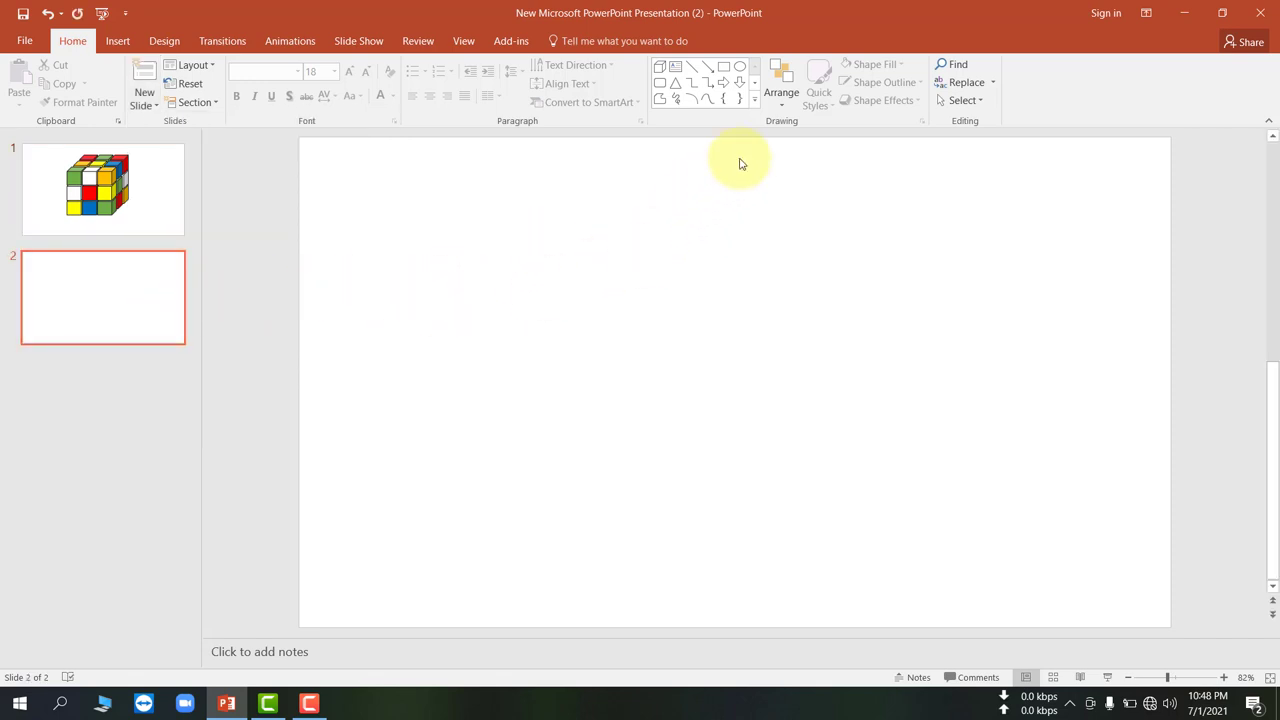
click(756, 104)
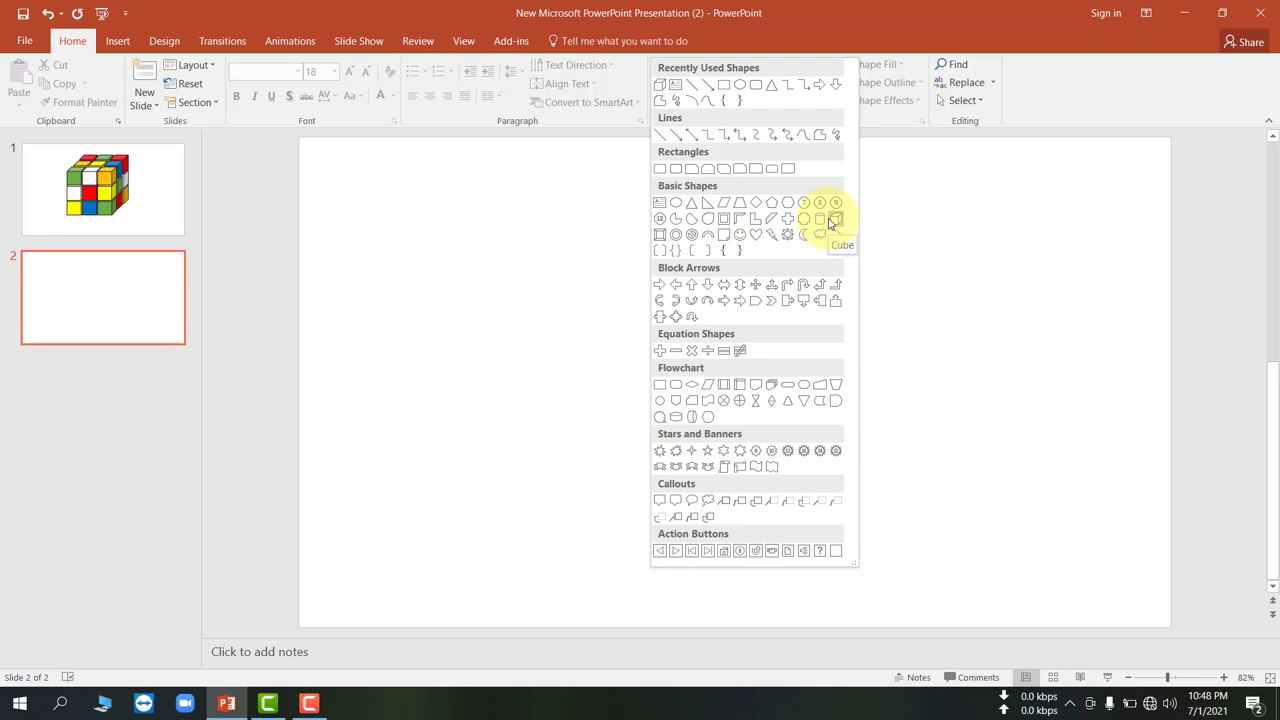
click(833, 220)
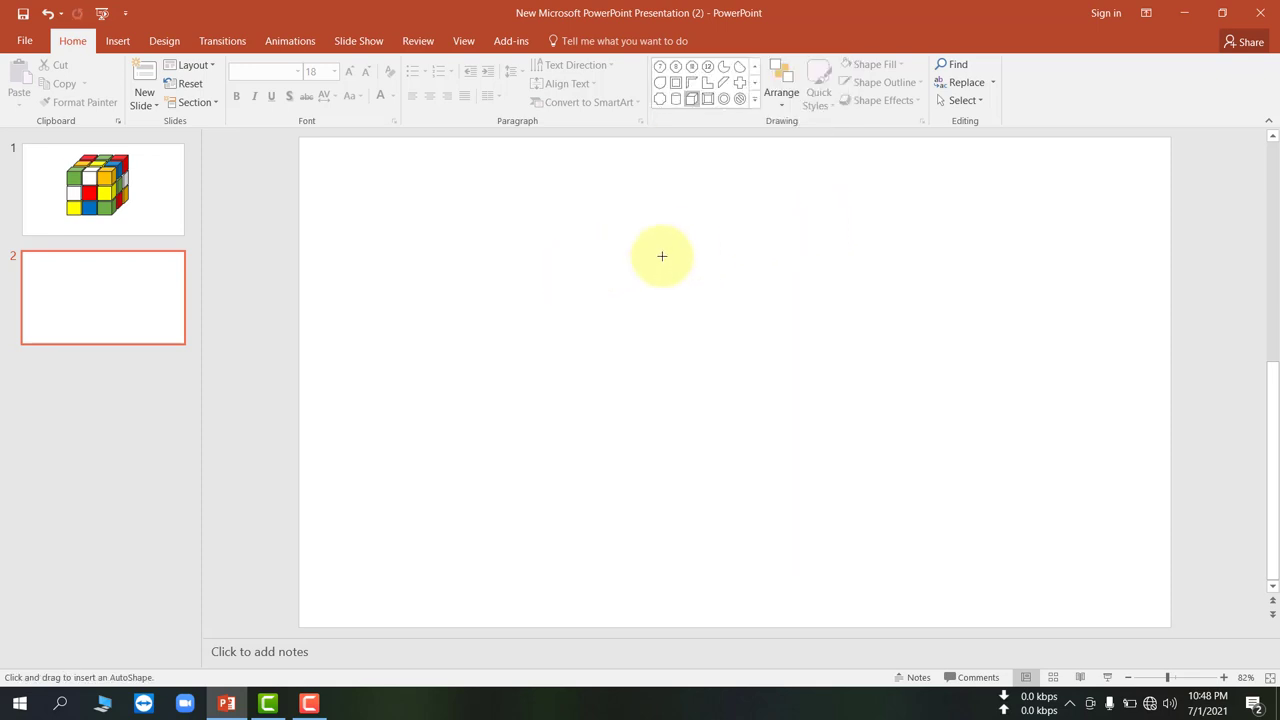
mouse_move(650, 263)
mouse_down()
mouse_move(743, 352)
mouse_move(627, 452)
mouse_up()
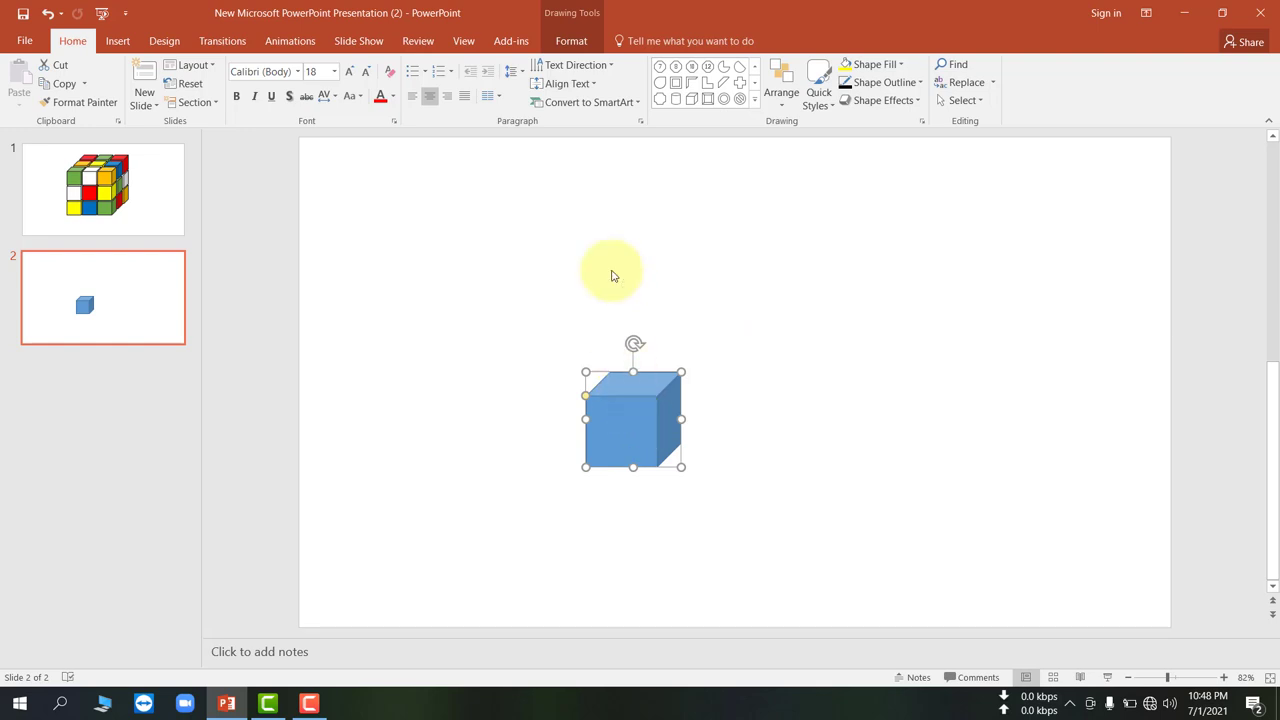
click(566, 43)
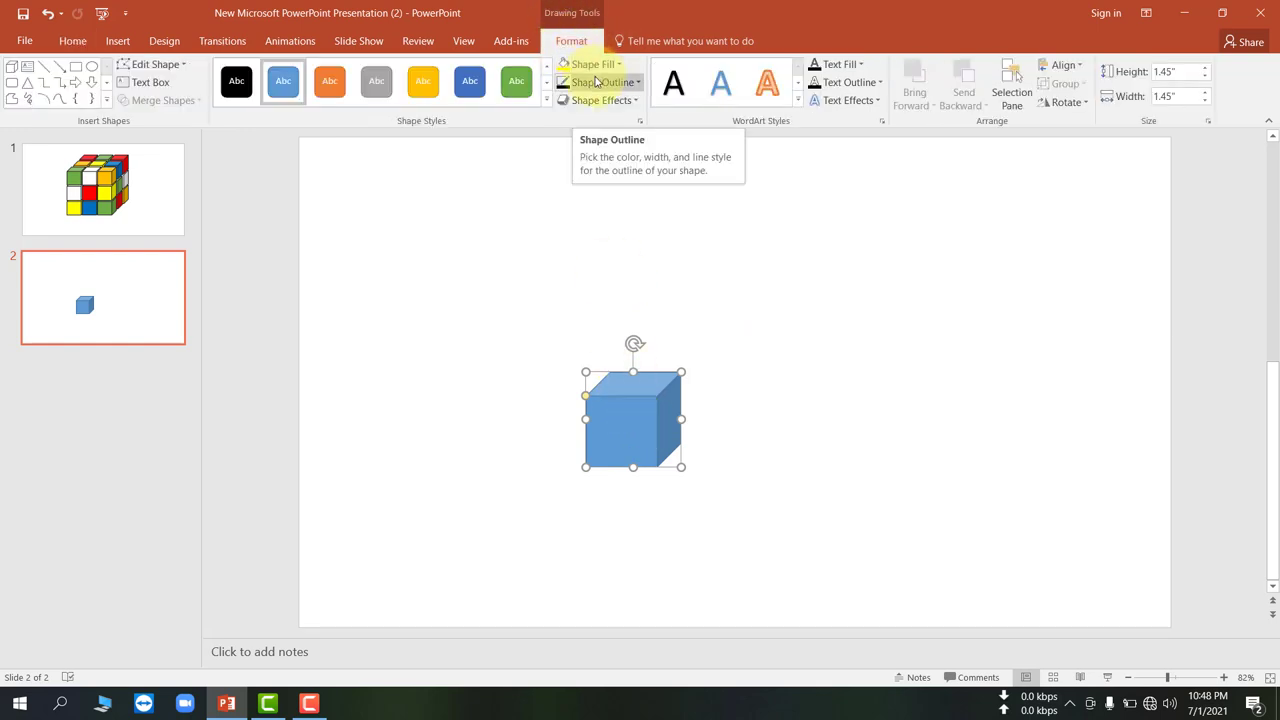
Step: Set the cube's outline to black with a 3 pt weight
click(596, 82)
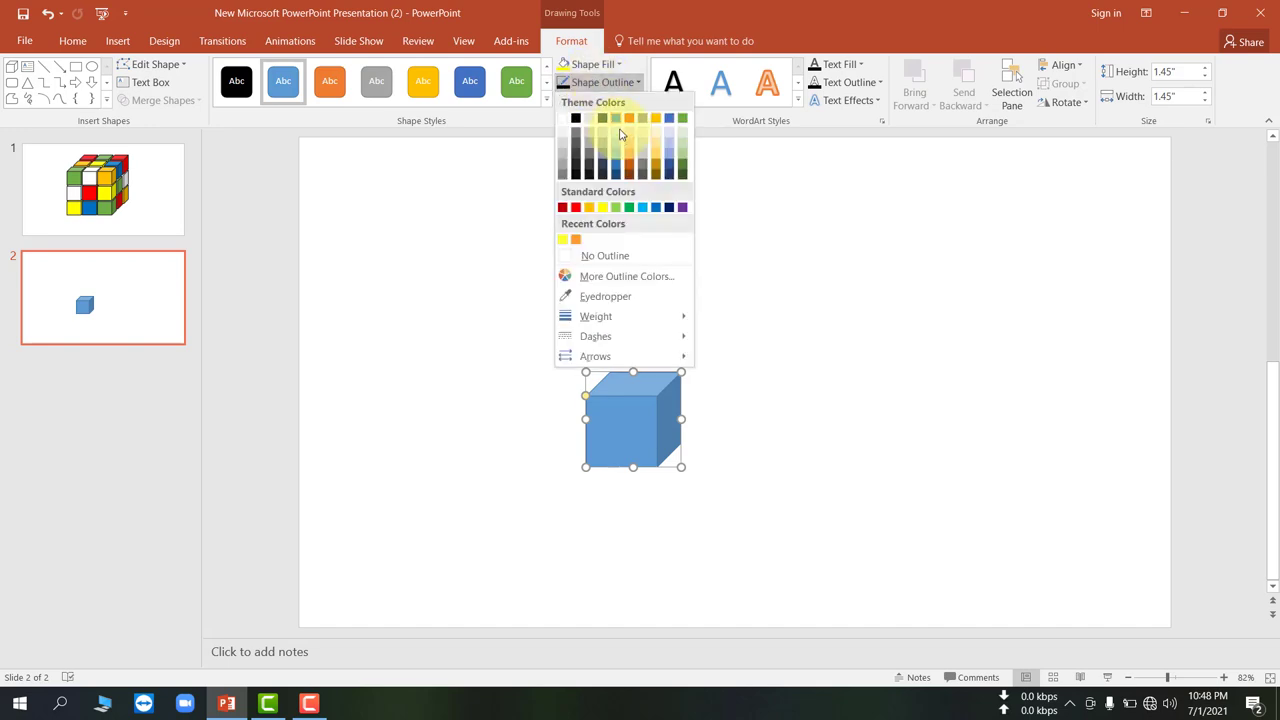
click(577, 119)
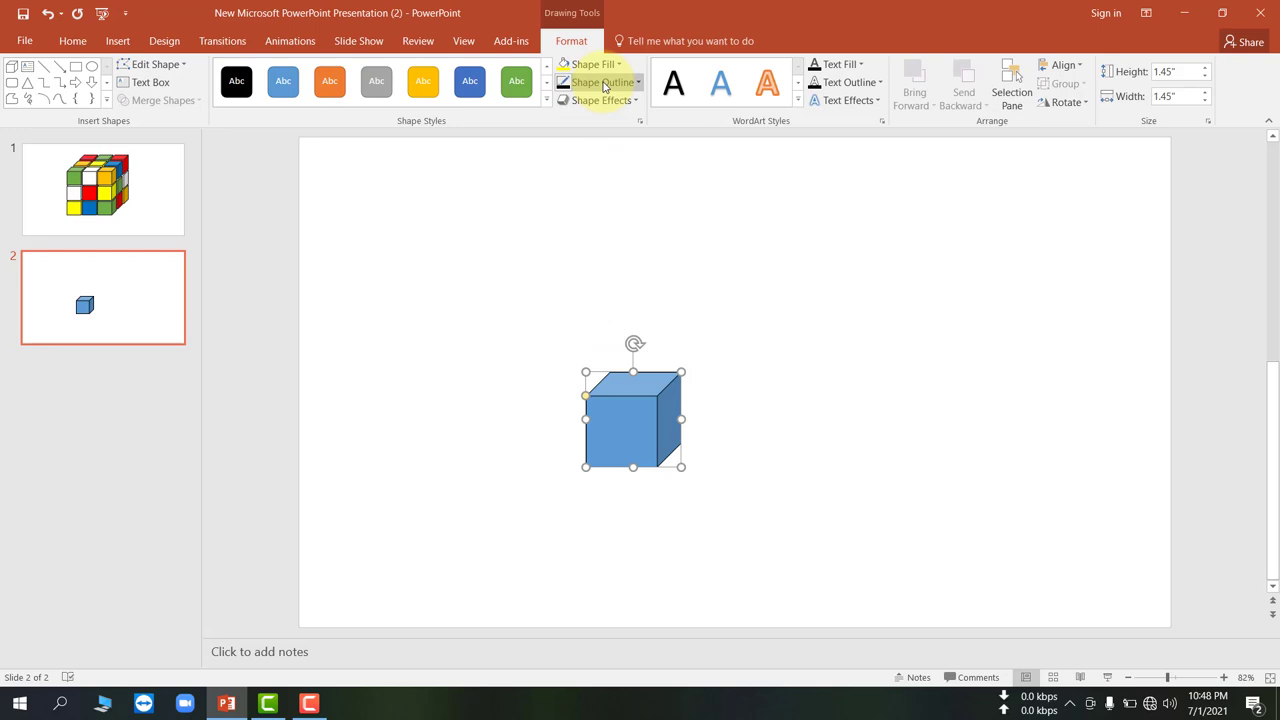
click(603, 84)
mouse_move(663, 316)
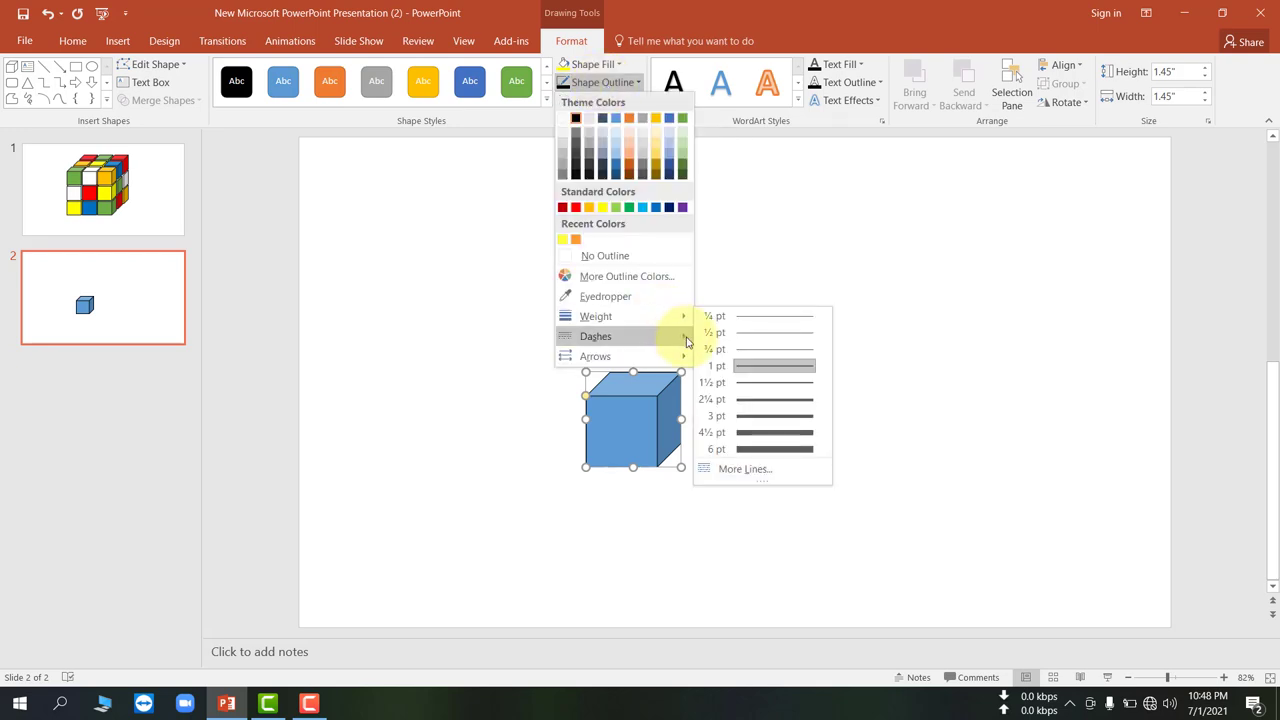
click(768, 425)
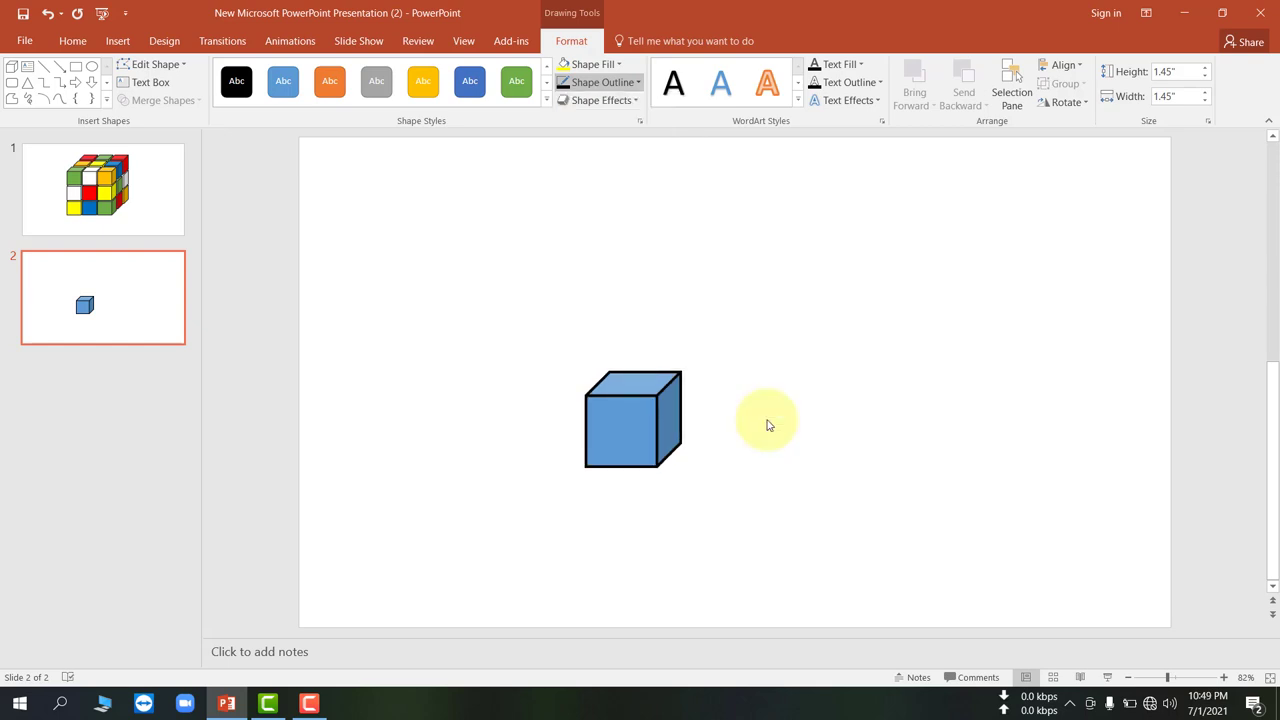
click(688, 262)
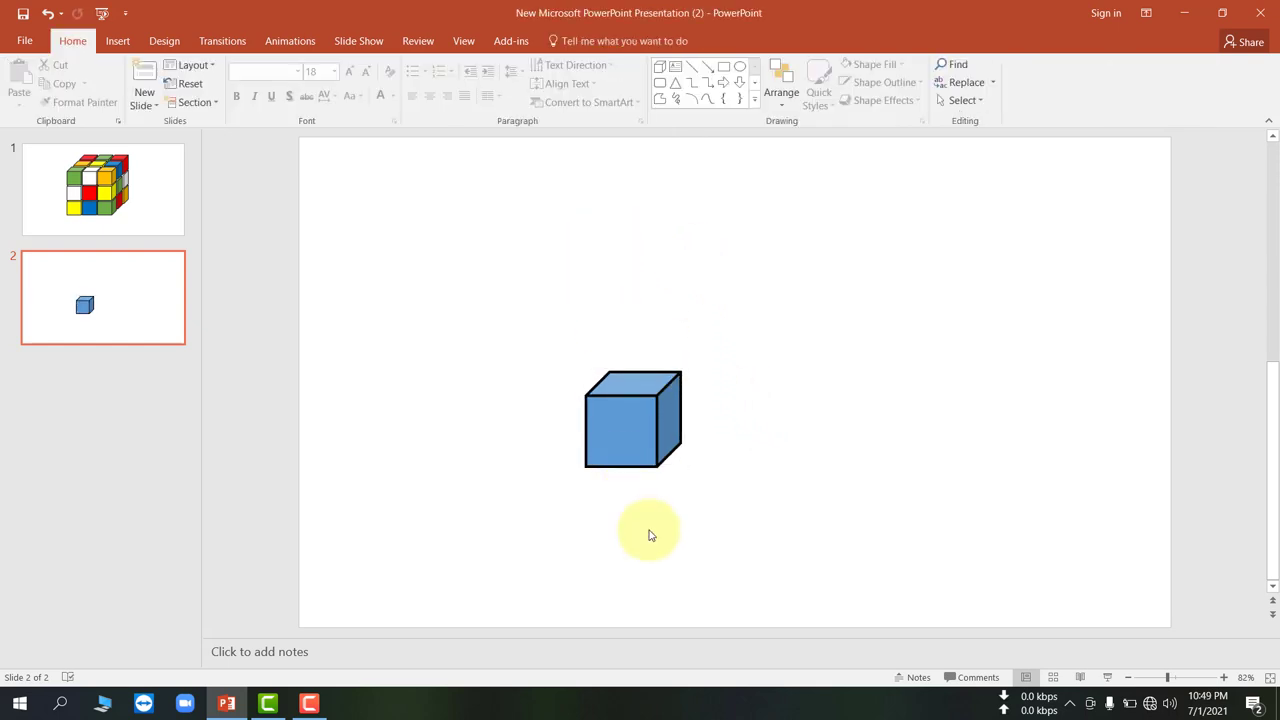
Step: Change the cube's fill from blue to white and nudge it slightly left
double_click(623, 430)
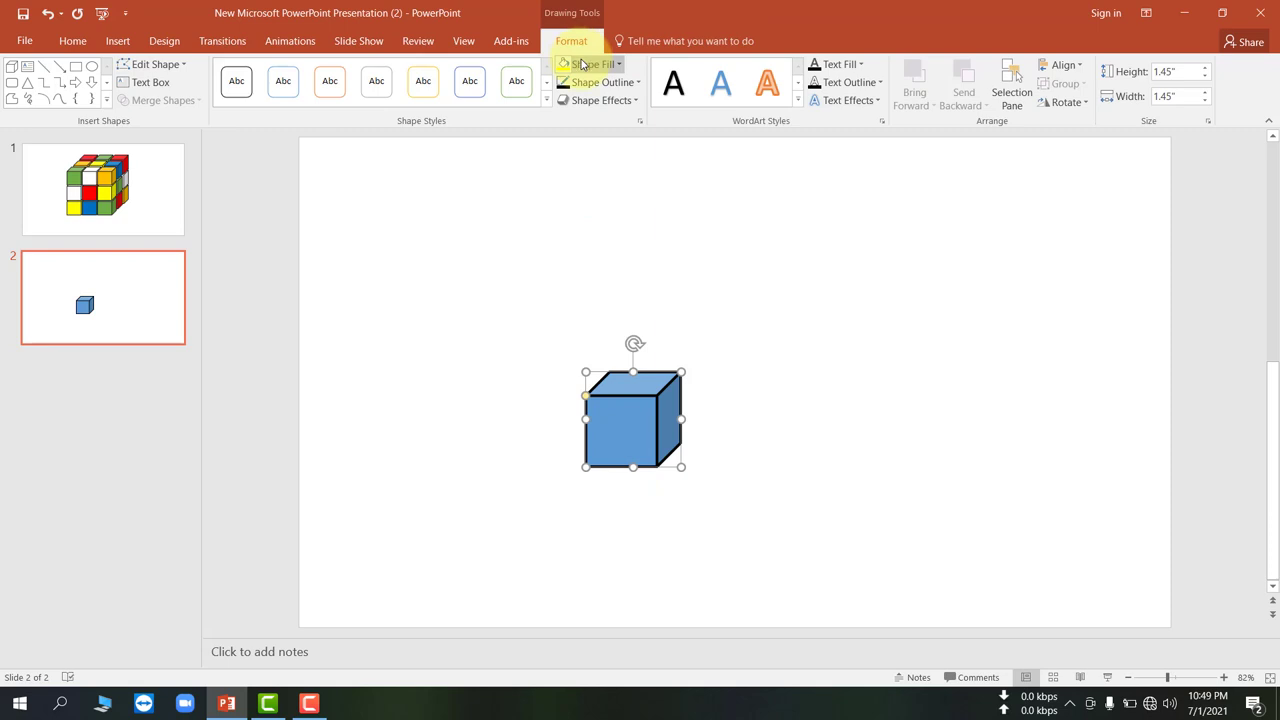
click(590, 66)
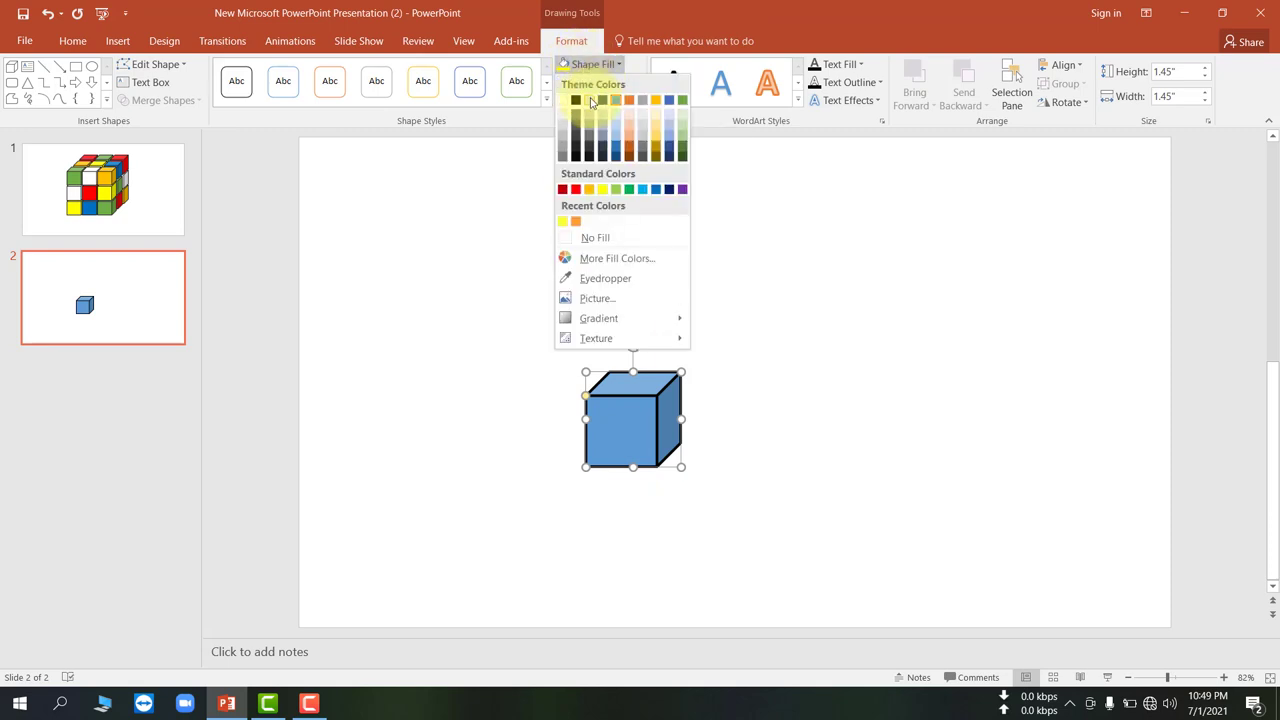
click(565, 105)
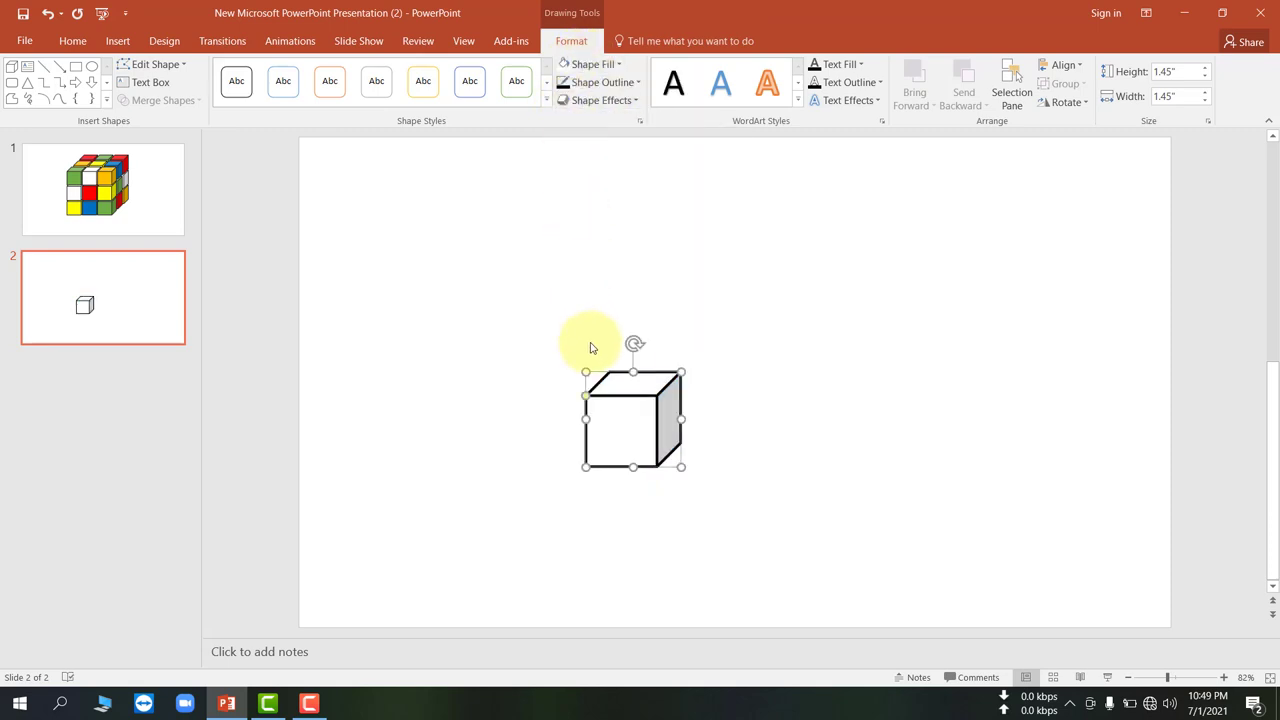
drag(634, 420, 617, 423)
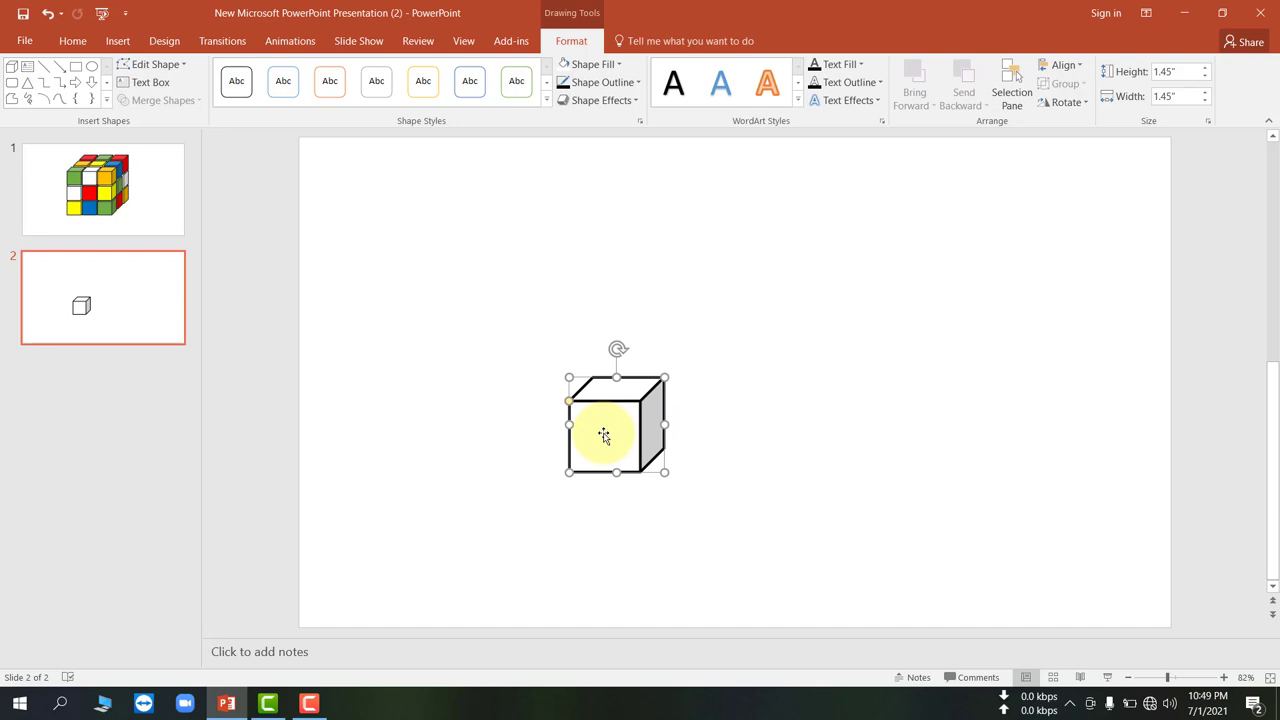
Step: Copy the cube twice to its right to form a row of three, then select the row
drag(603, 435, 684, 434)
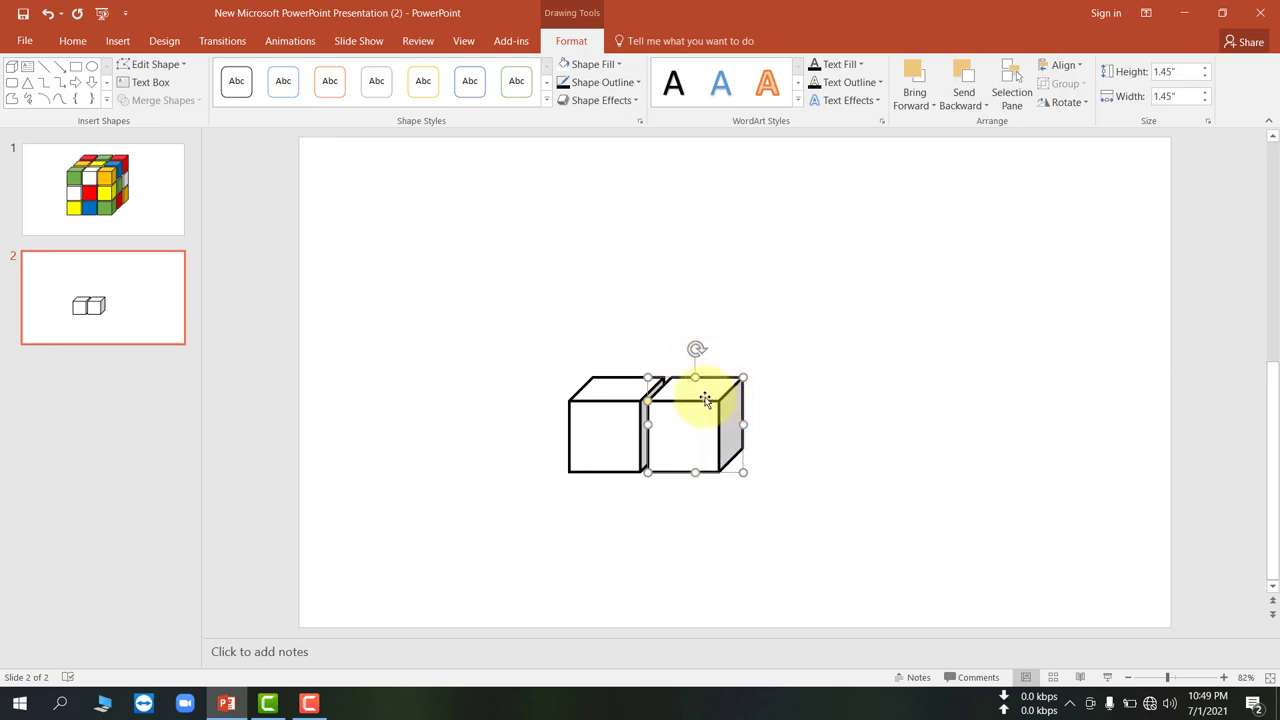
drag(712, 422, 793, 428)
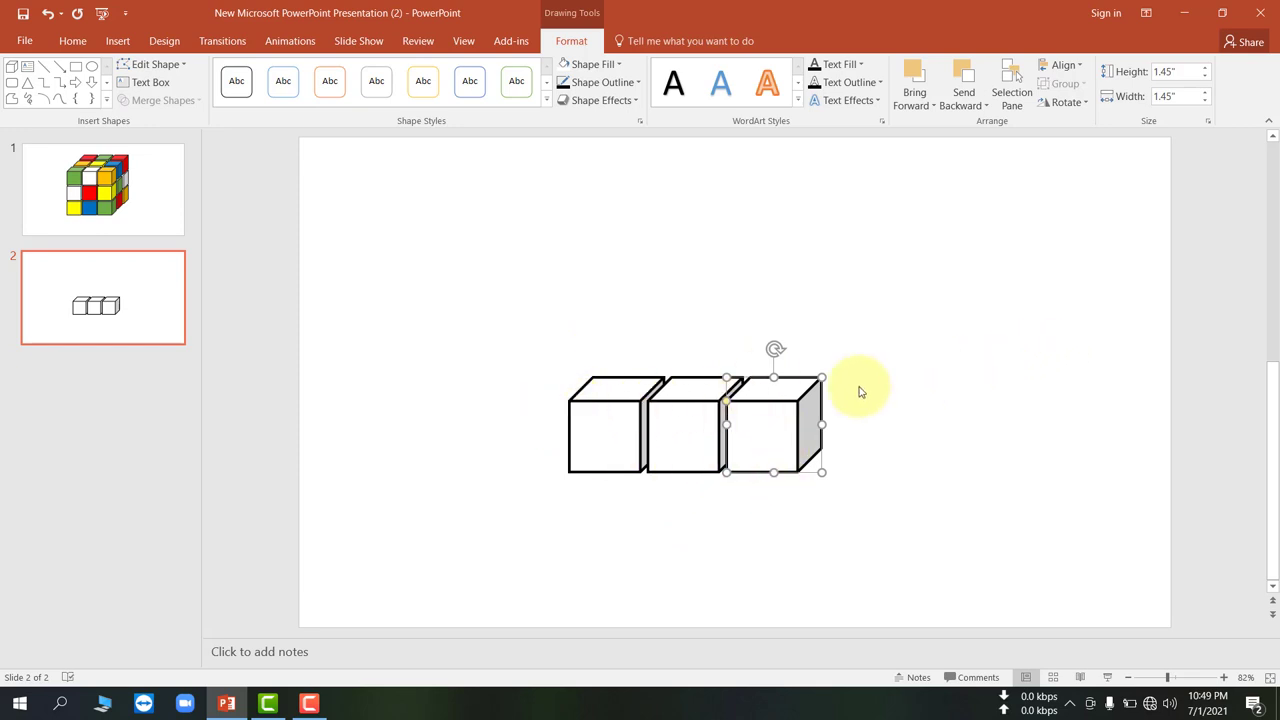
click(447, 318)
drag(447, 318, 950, 525)
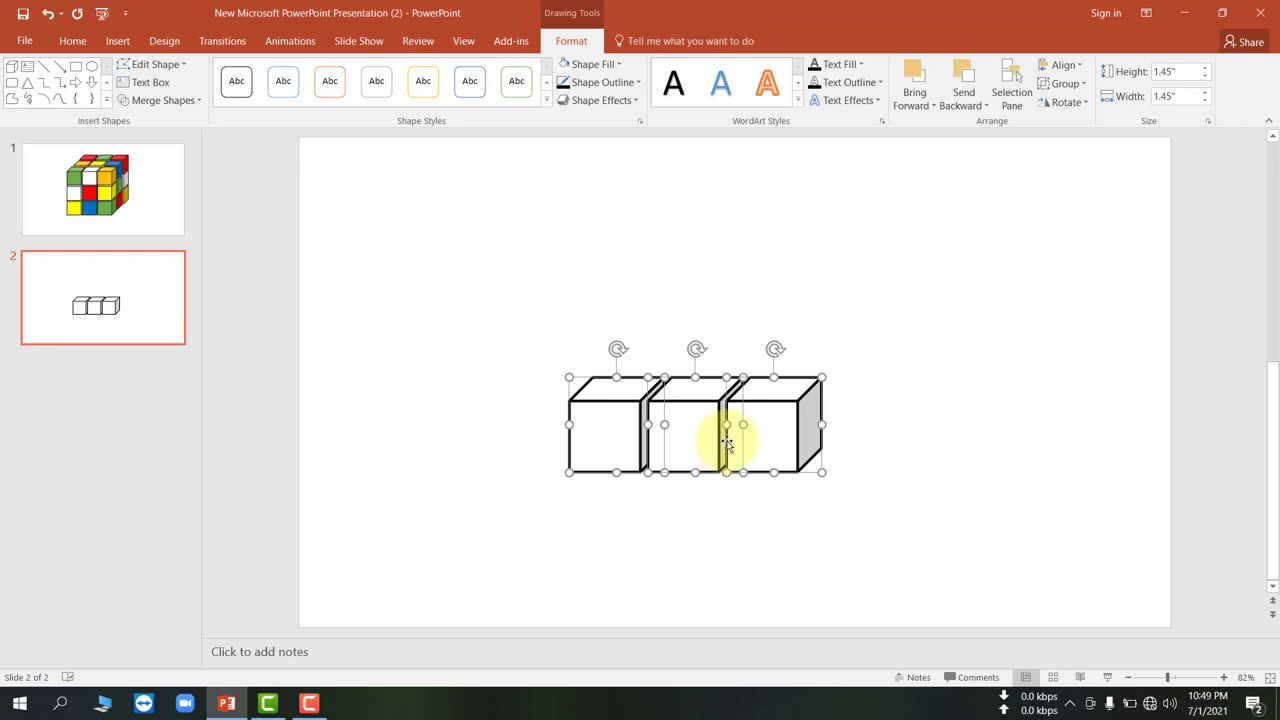
Step: Stack two copies of the row above it into a 3×3 wall, then shift it up and right
drag(714, 449, 725, 370)
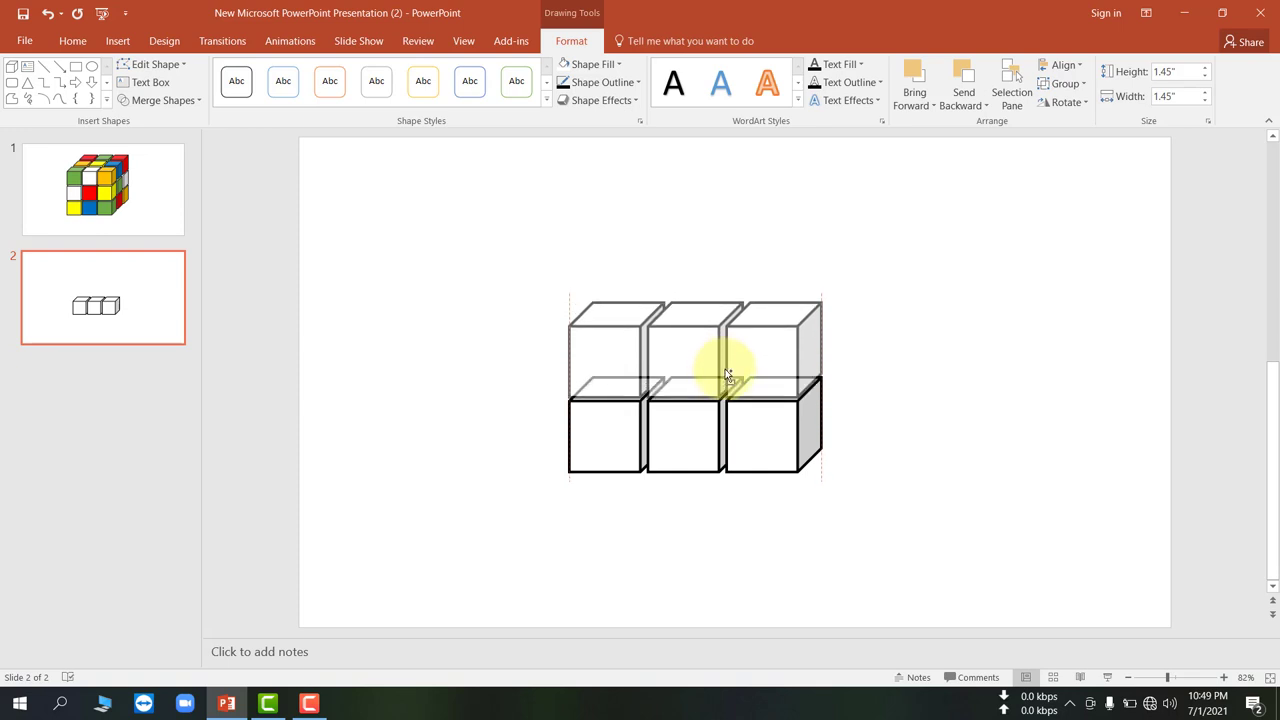
drag(725, 370, 700, 303)
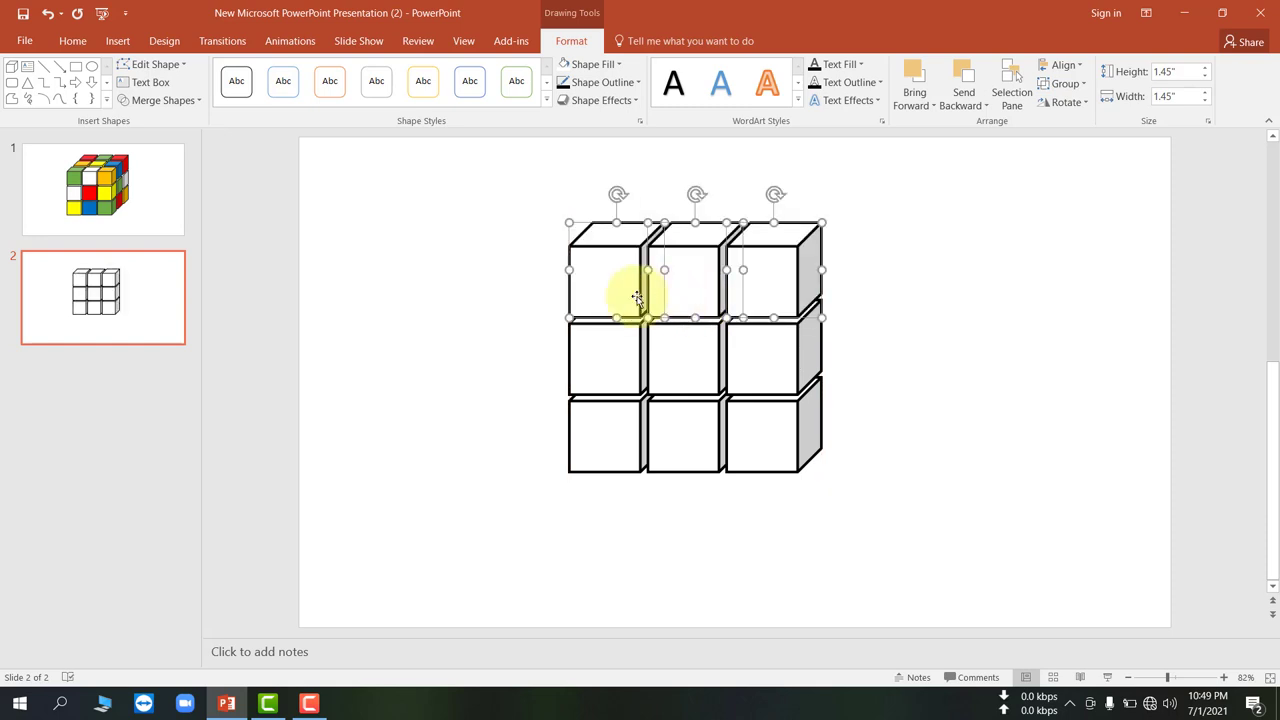
drag(491, 206, 902, 508)
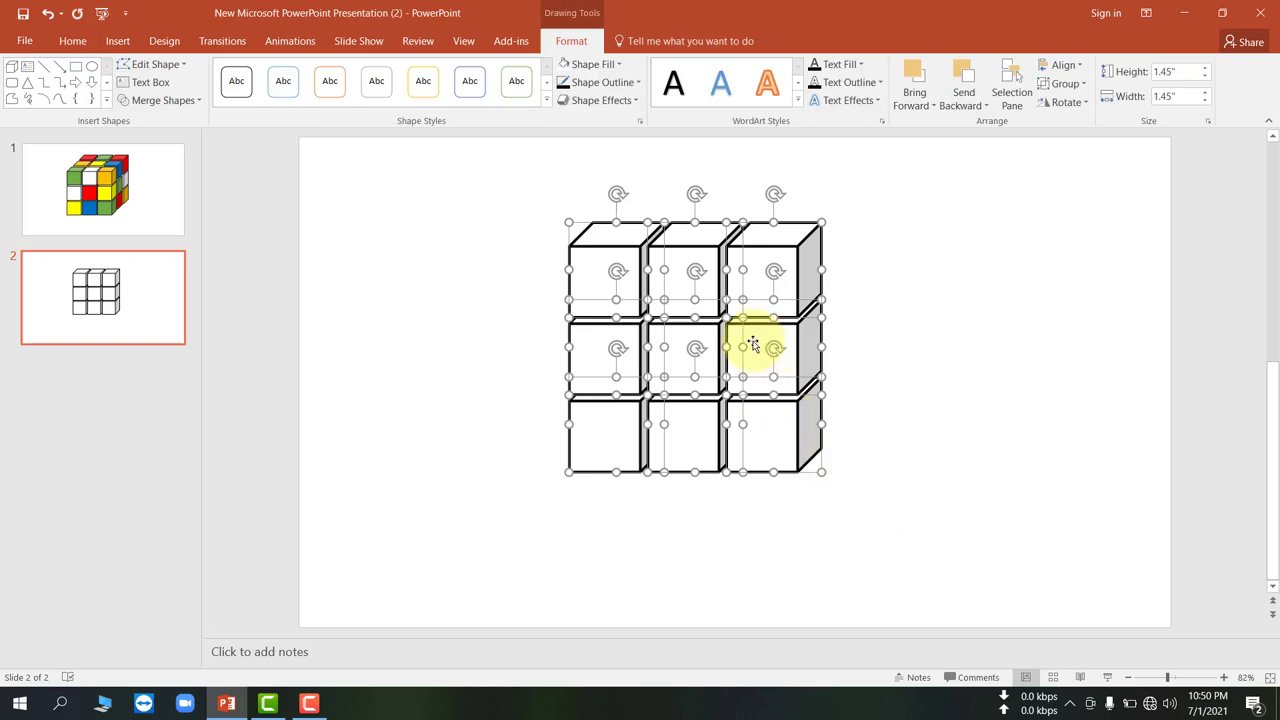
drag(753, 345, 816, 330)
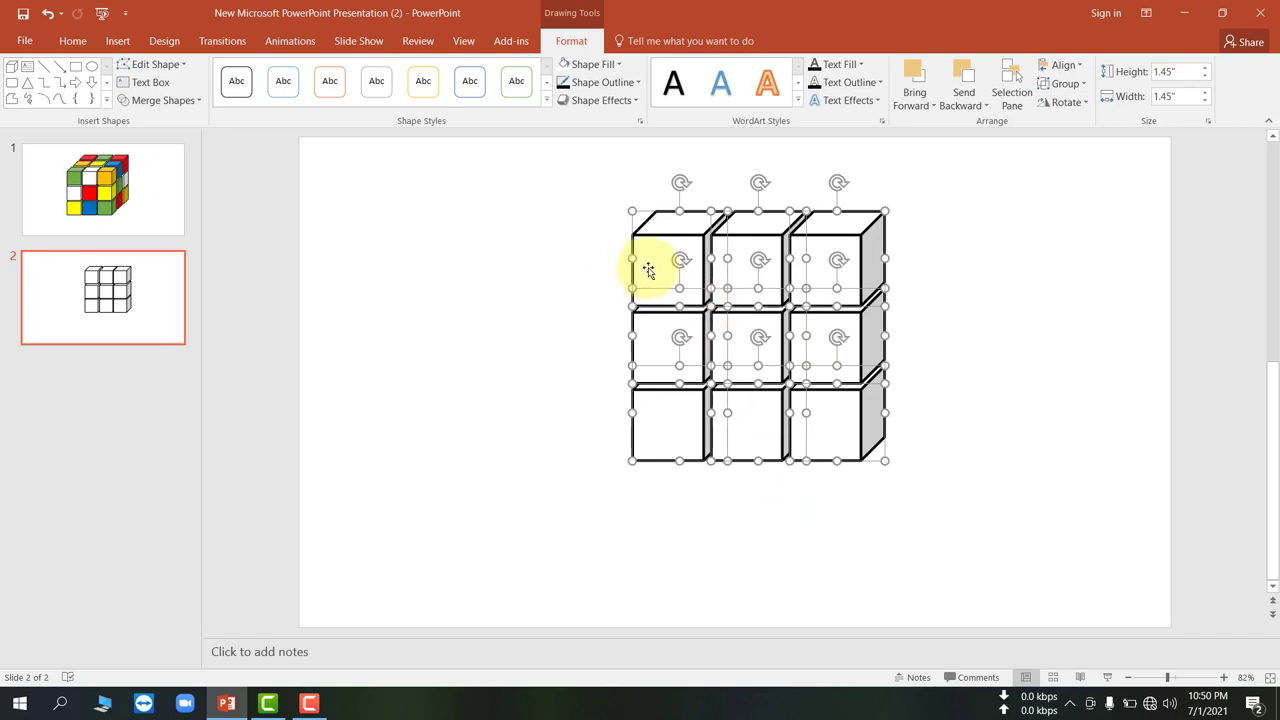
click(559, 212)
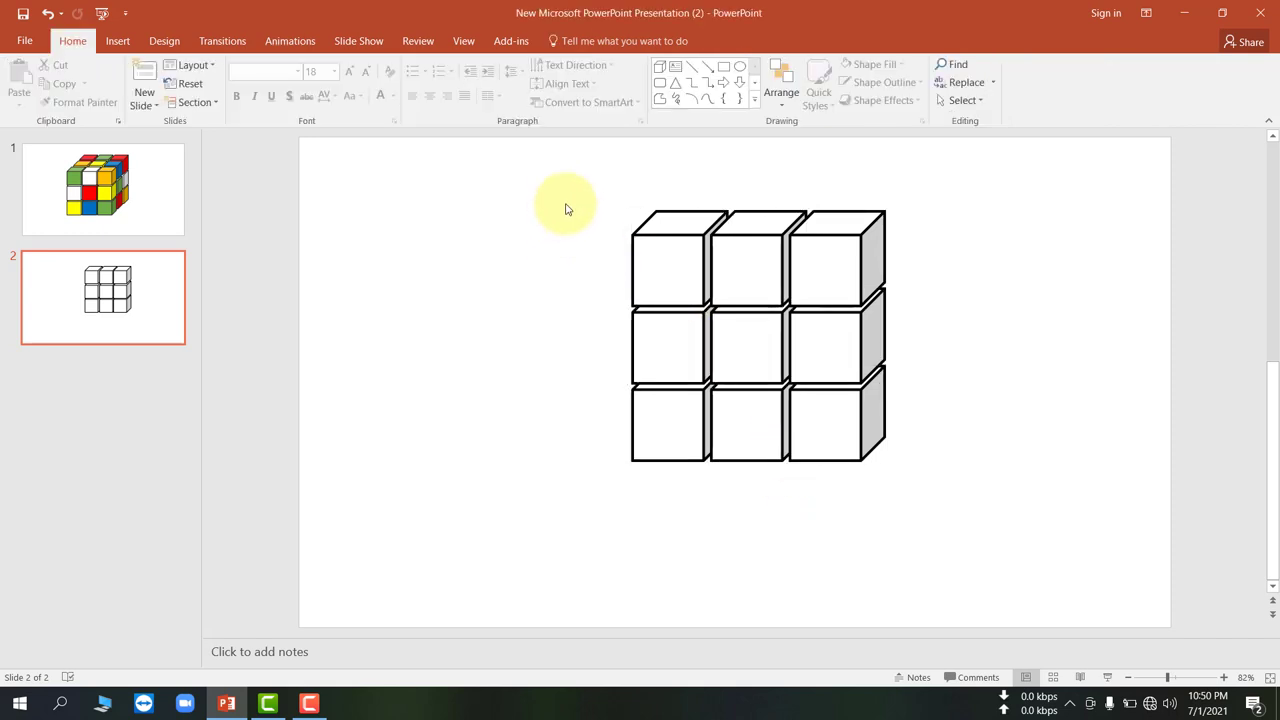
Step: Duplicate the nine-cube wall with Ctrl+D and offset the copy down and left in front
drag(566, 202, 958, 503)
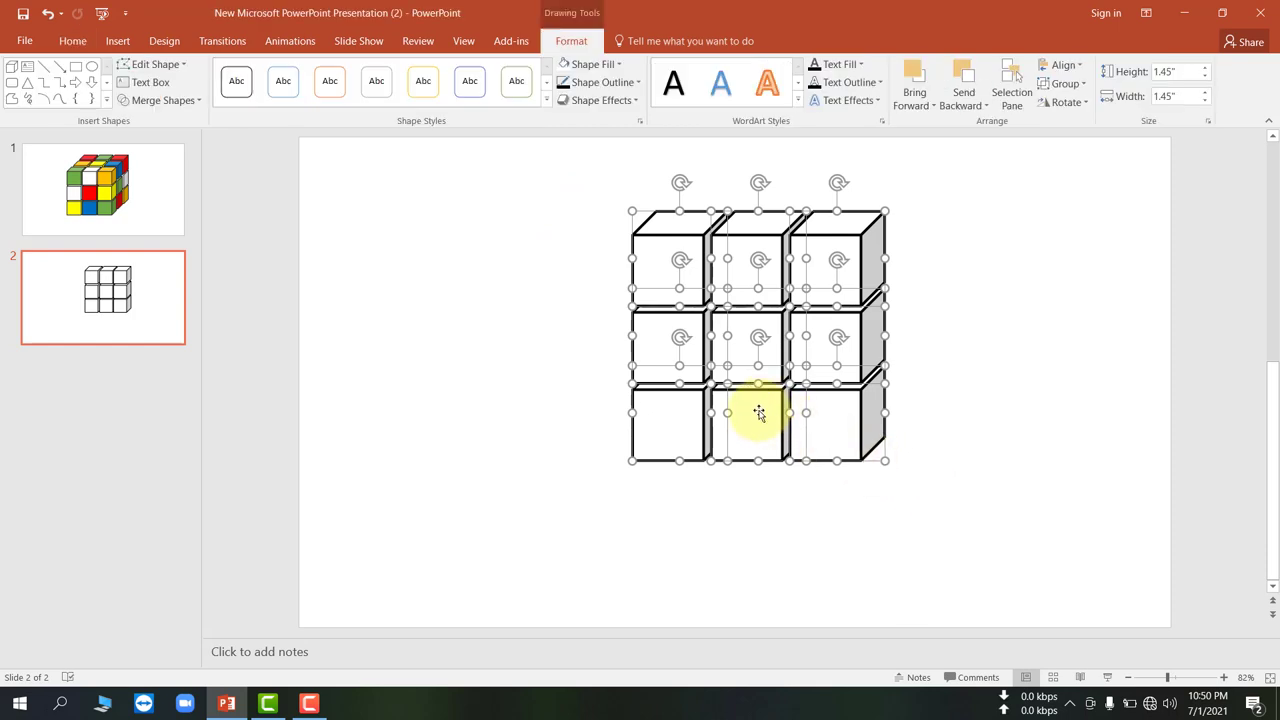
key(ctrl+d)
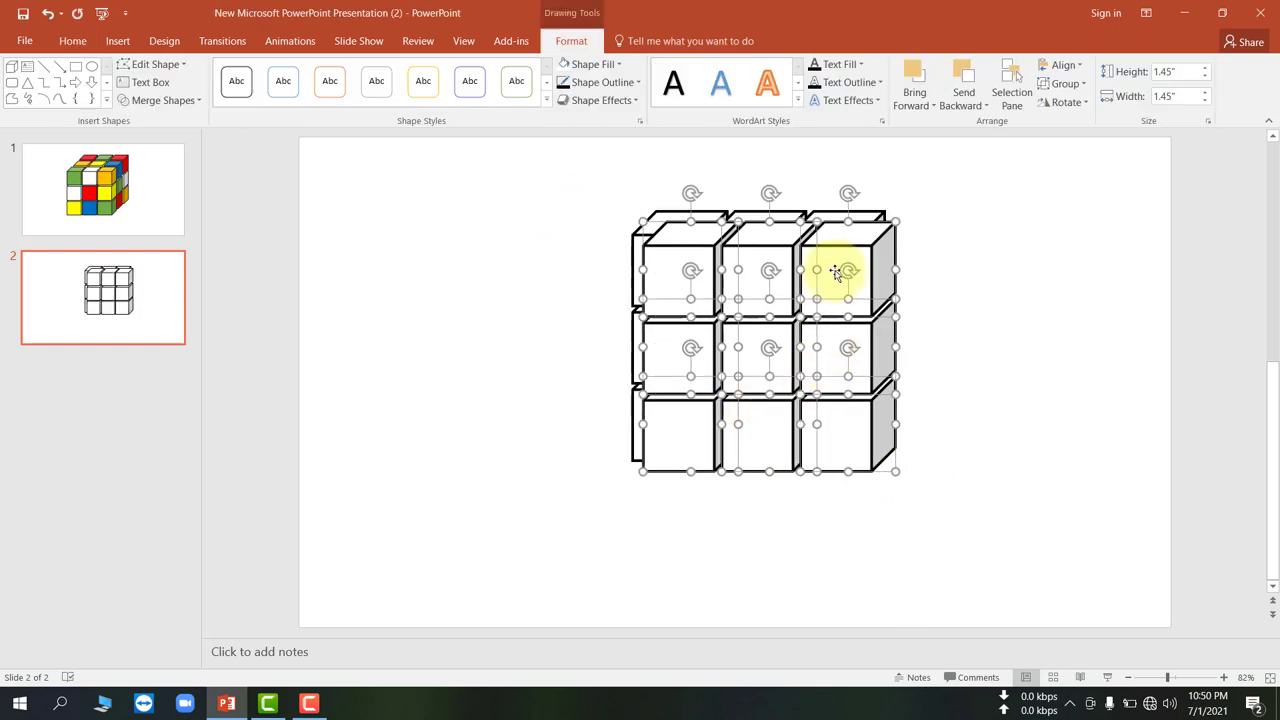
drag(835, 273, 790, 291)
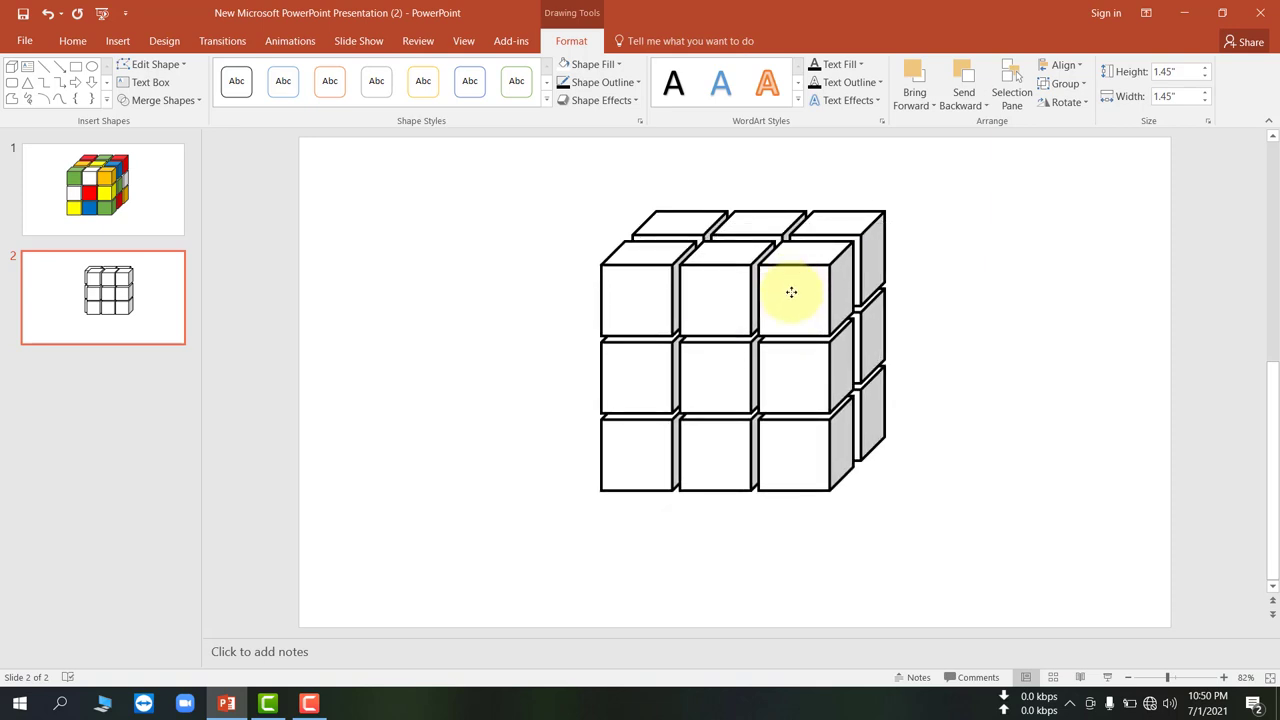
drag(791, 291, 791, 291)
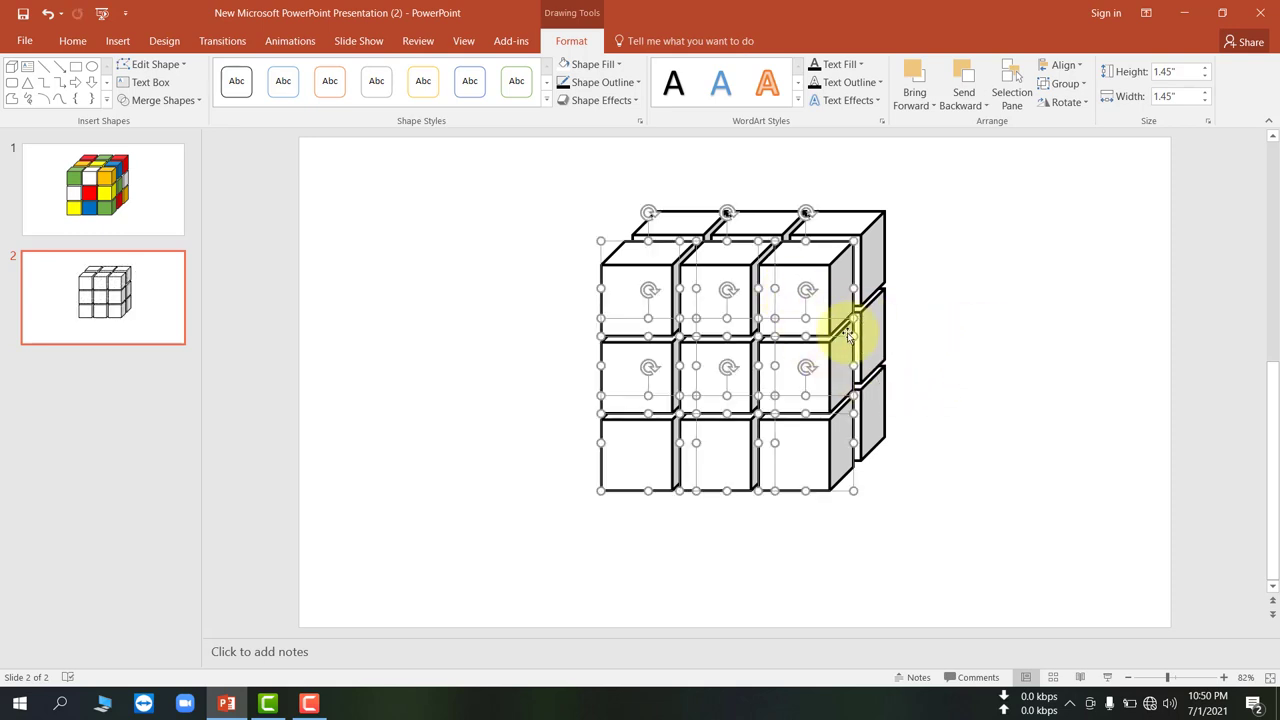
Step: Repeat the offset duplicate for a third front layer, then select the front centre cube
key(ctrl+z)
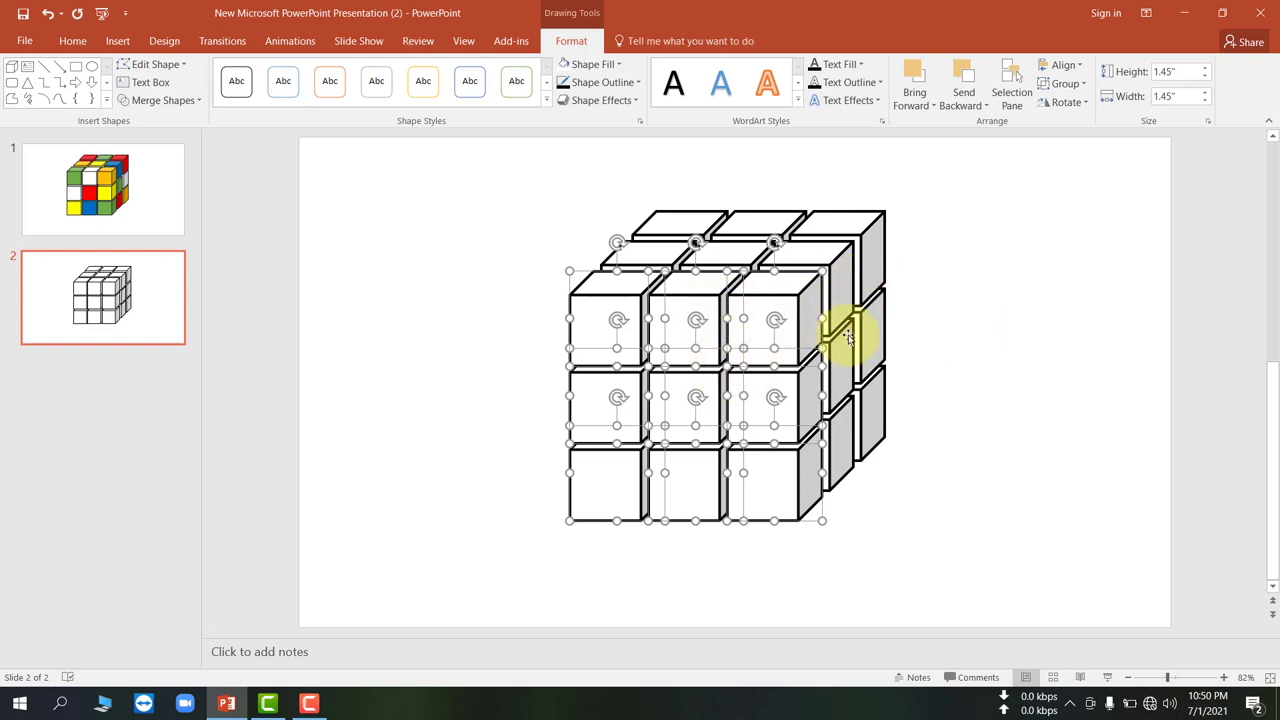
click(964, 308)
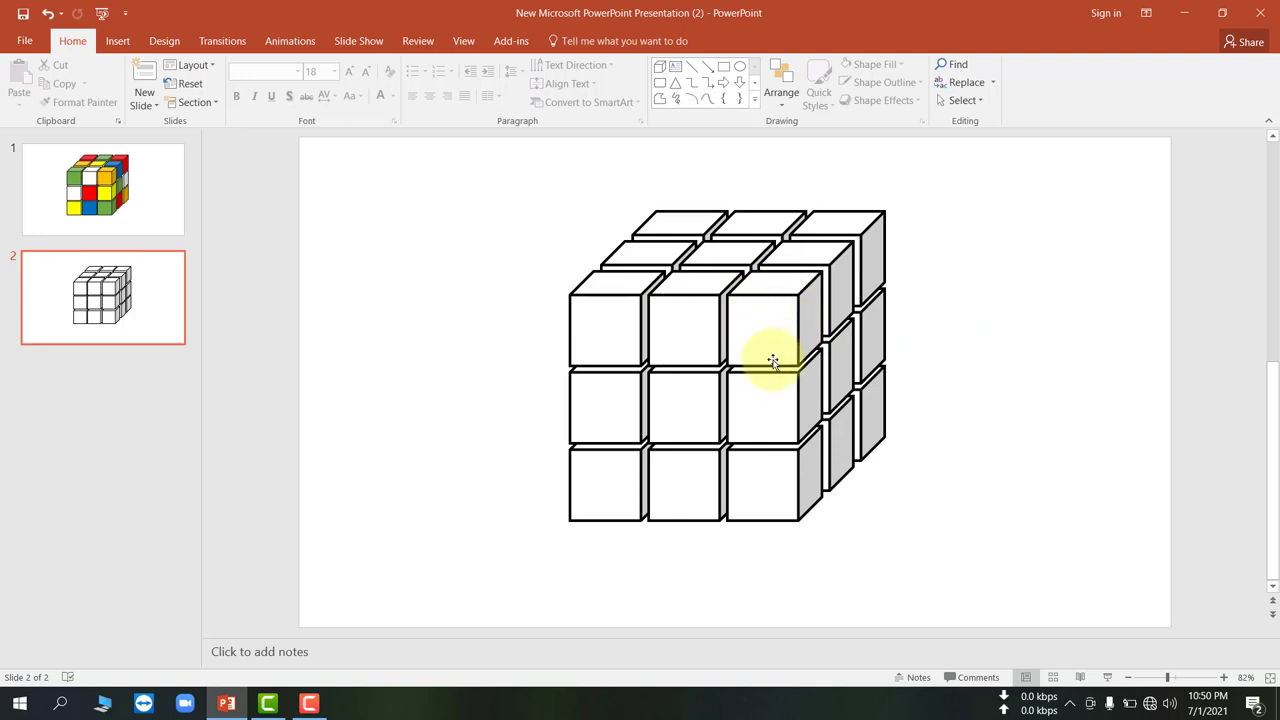
click(678, 414)
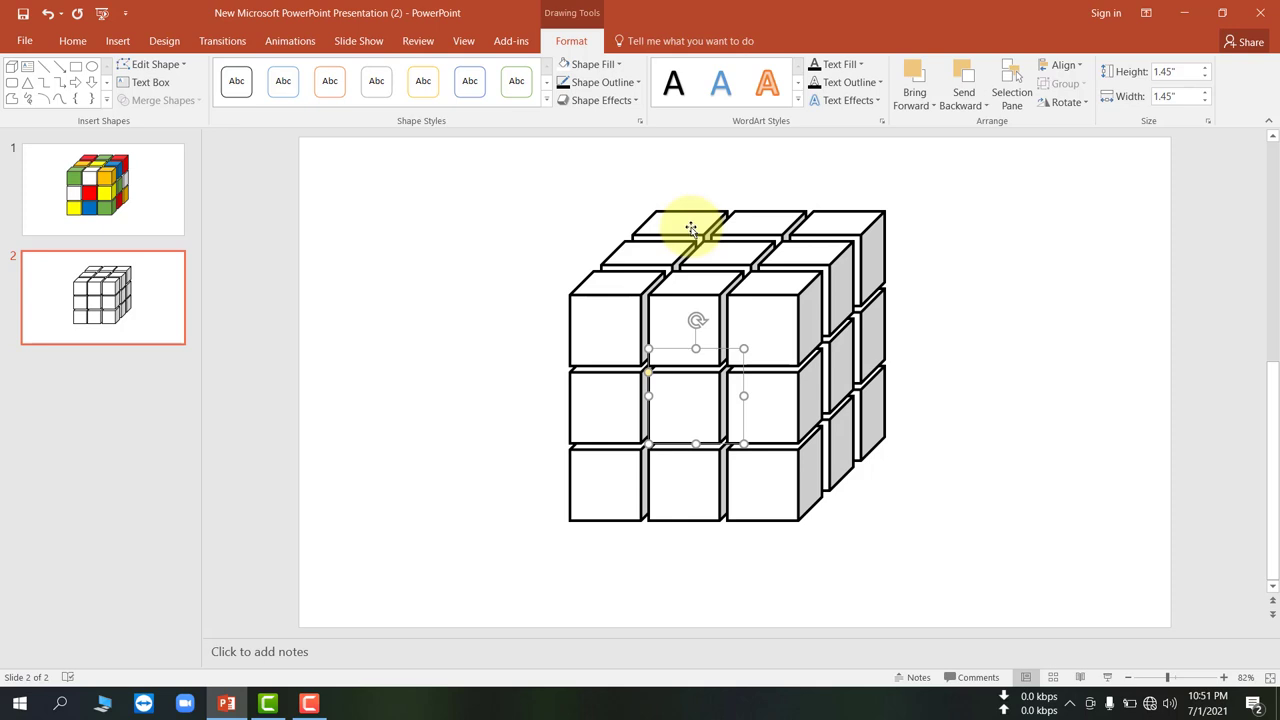
Step: Fill the front centre cube, one top cube and two right-side cubes red
shift+click(690, 228)
shift+click(882, 325)
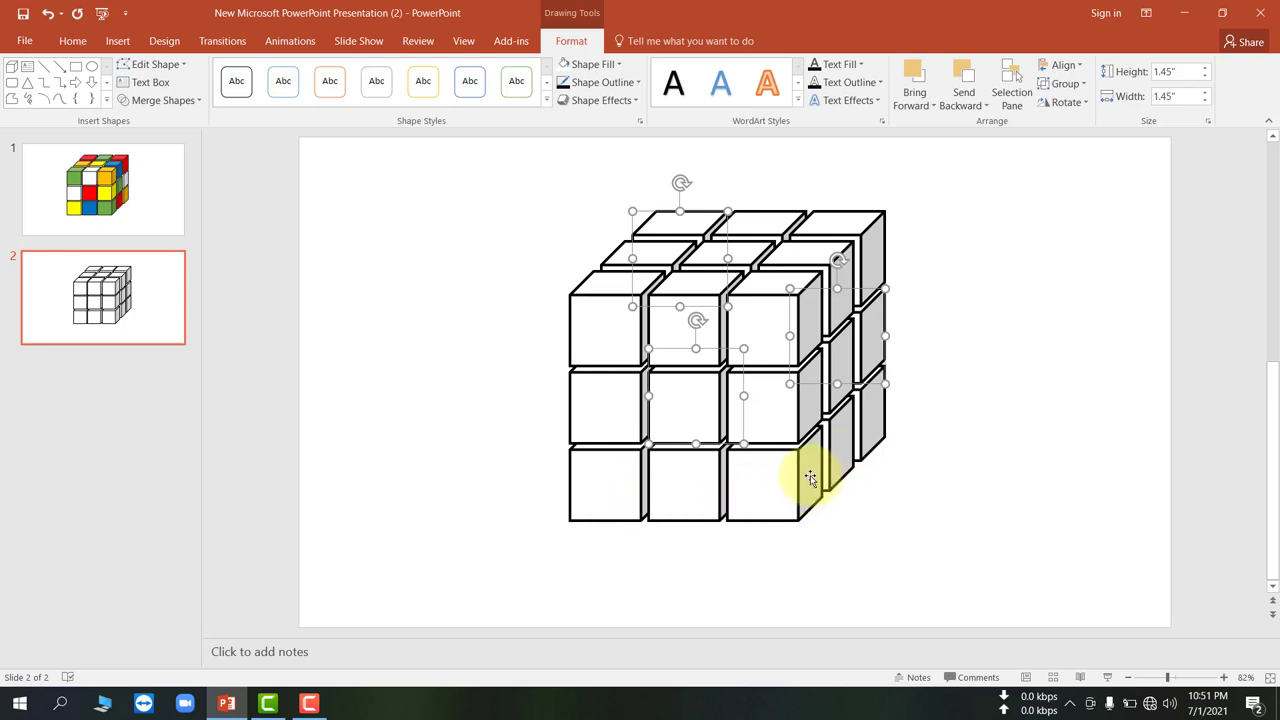
shift+click(843, 460)
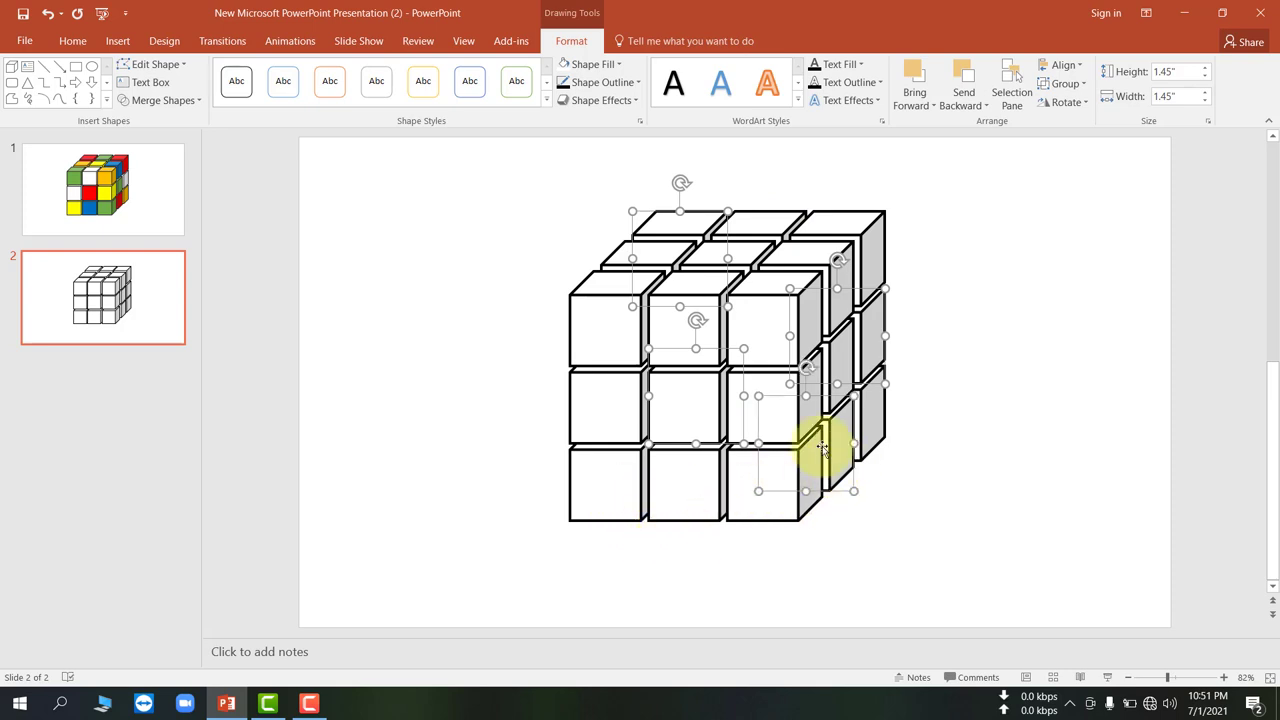
click(611, 68)
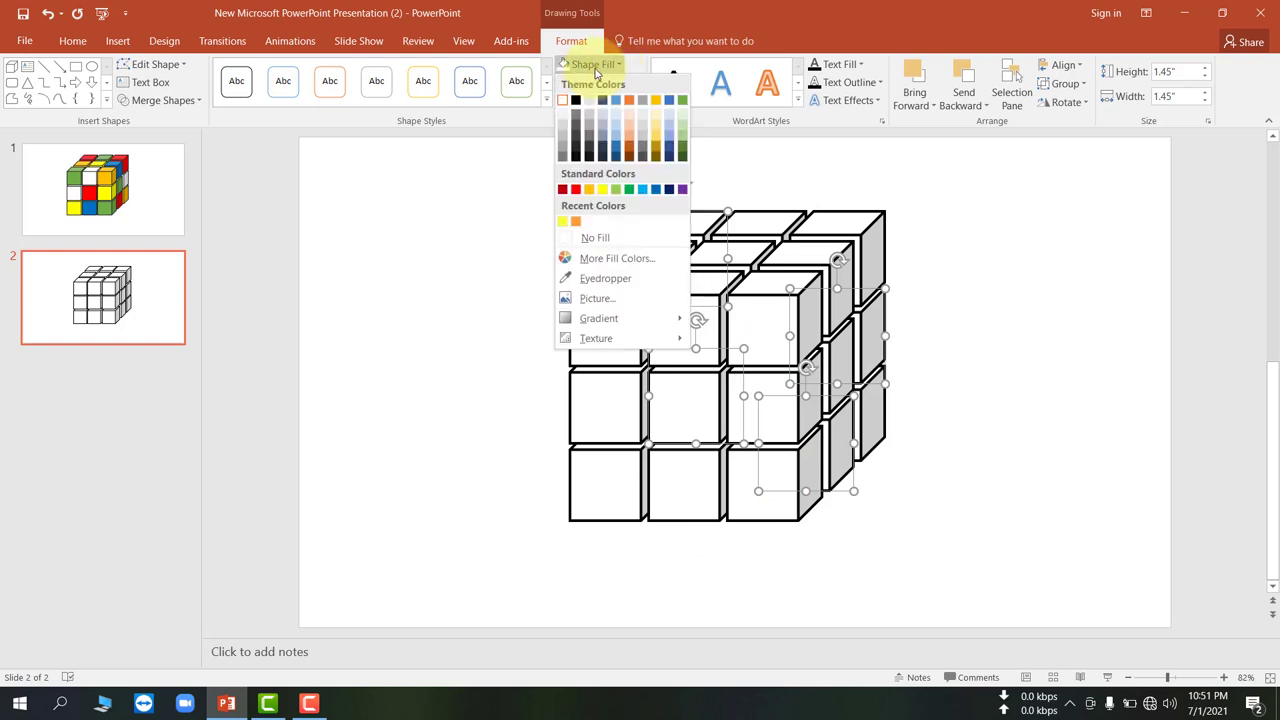
click(577, 190)
click(1031, 214)
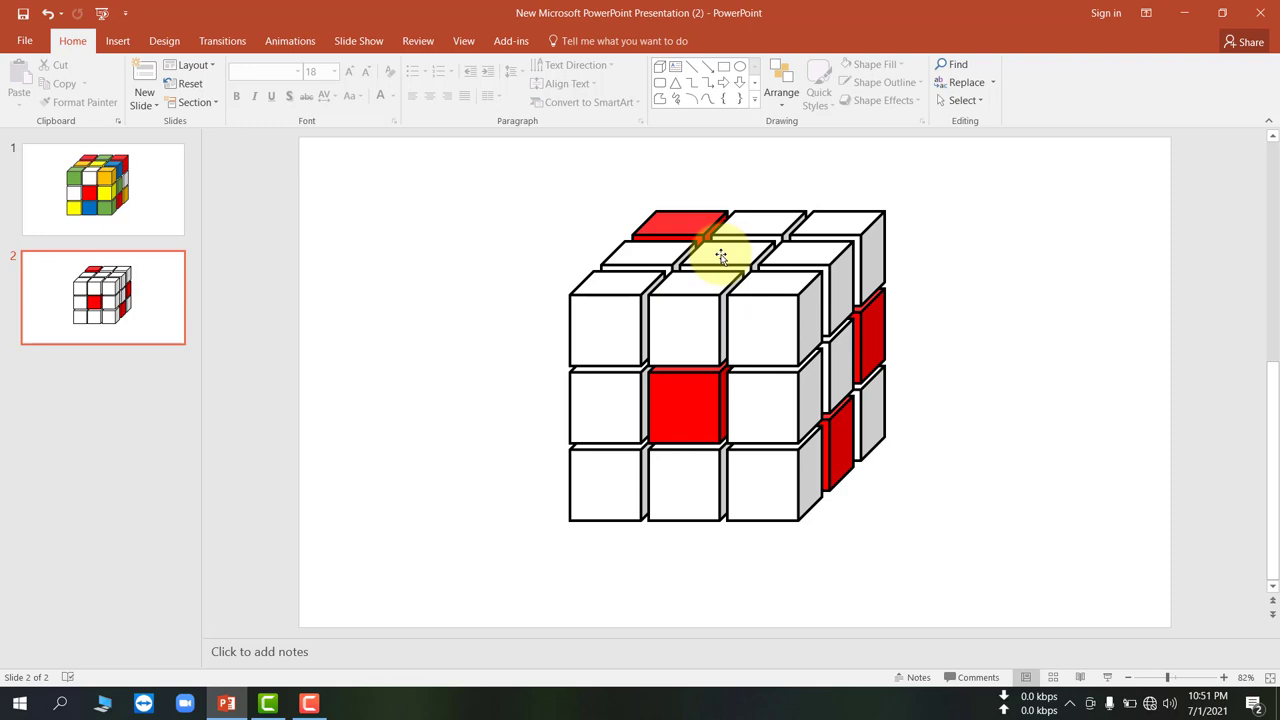
Step: Fill a top middle cube, the front bottom-left cube and the lowest right-side cube yellow
click(720, 256)
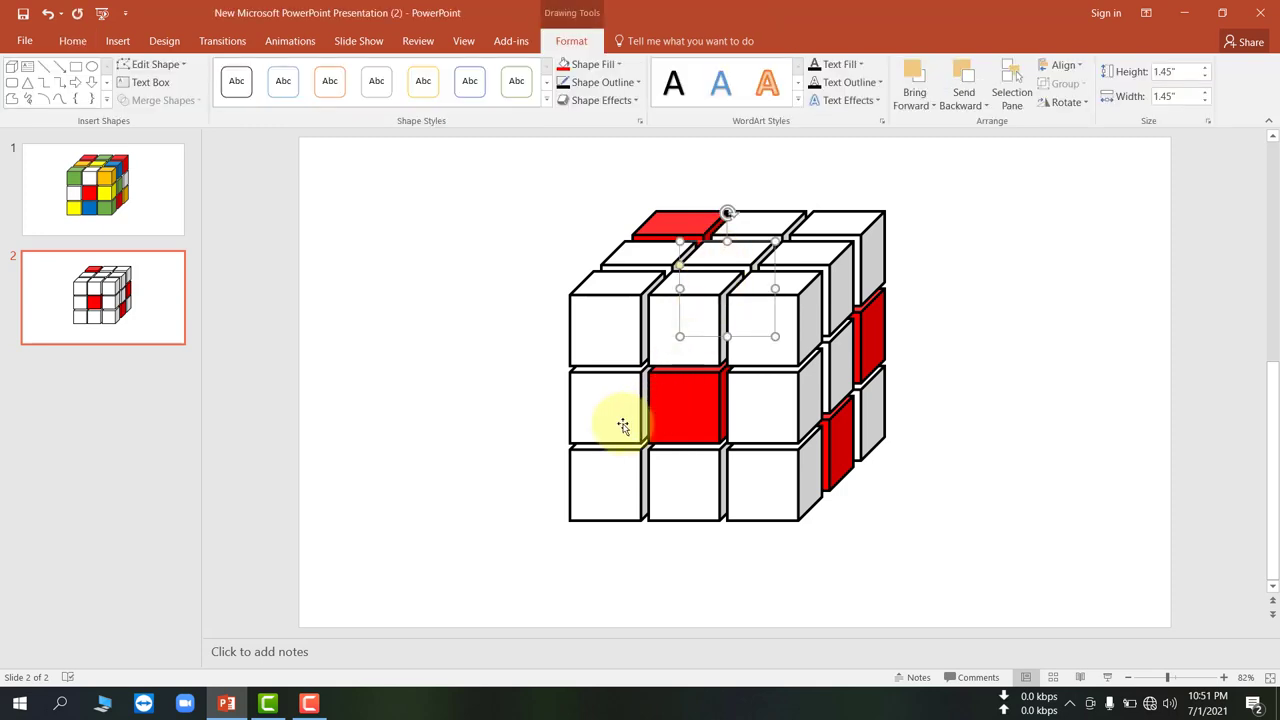
shift+click(620, 480)
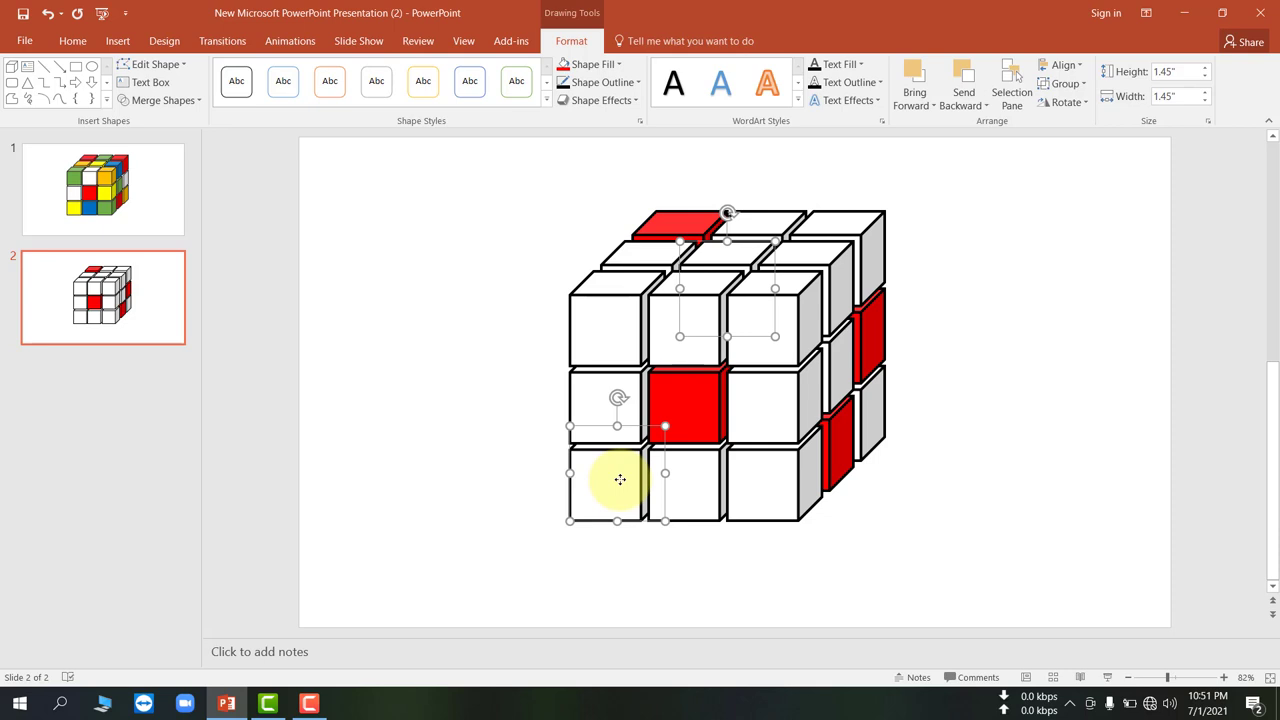
shift+click(870, 410)
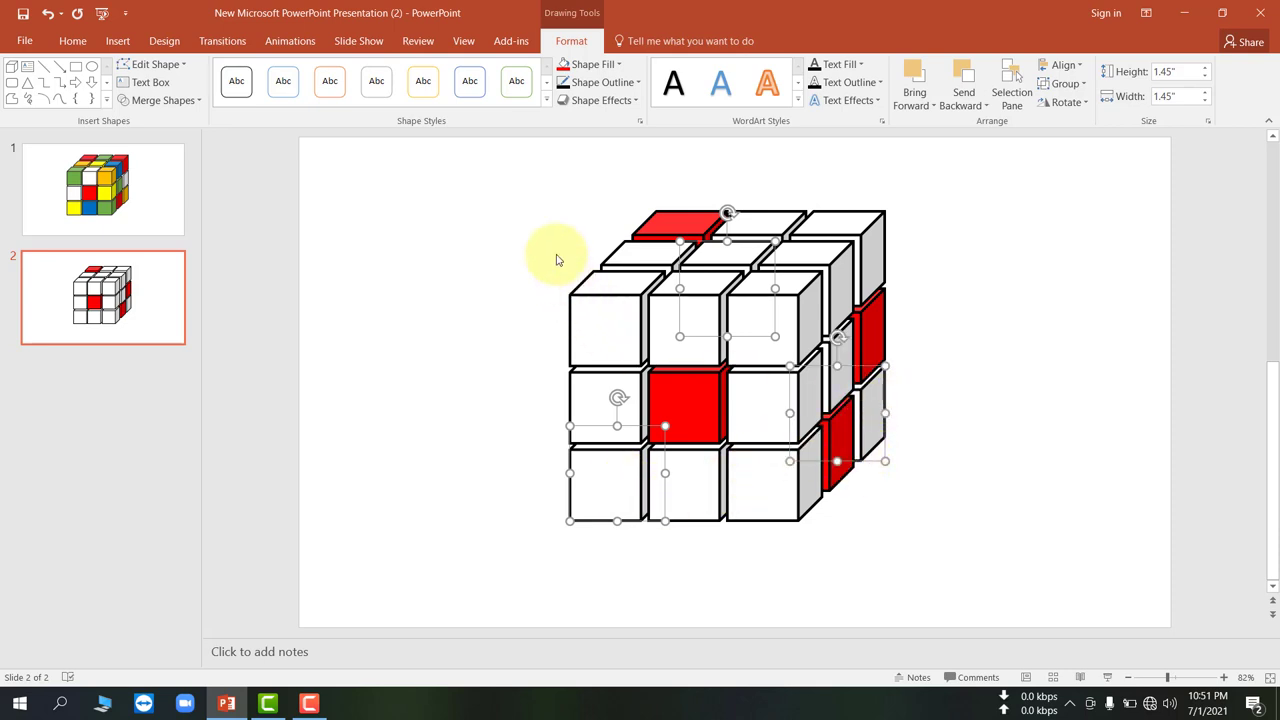
click(617, 64)
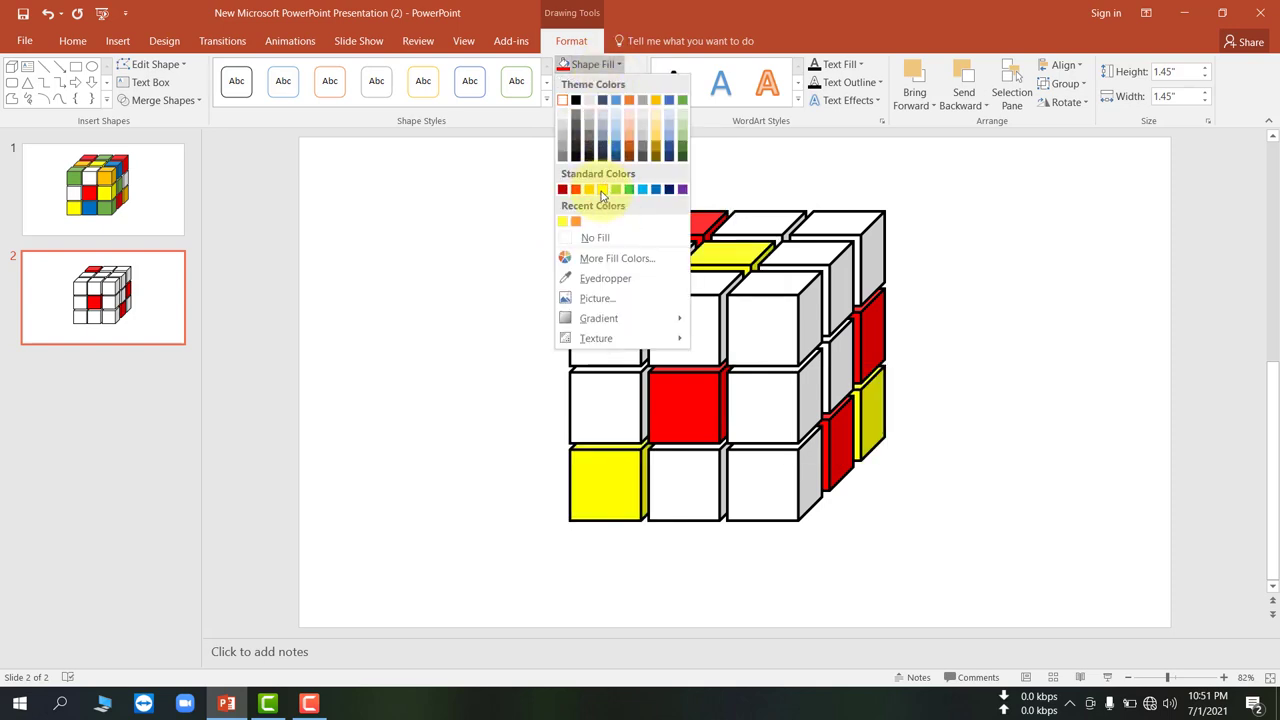
click(602, 189)
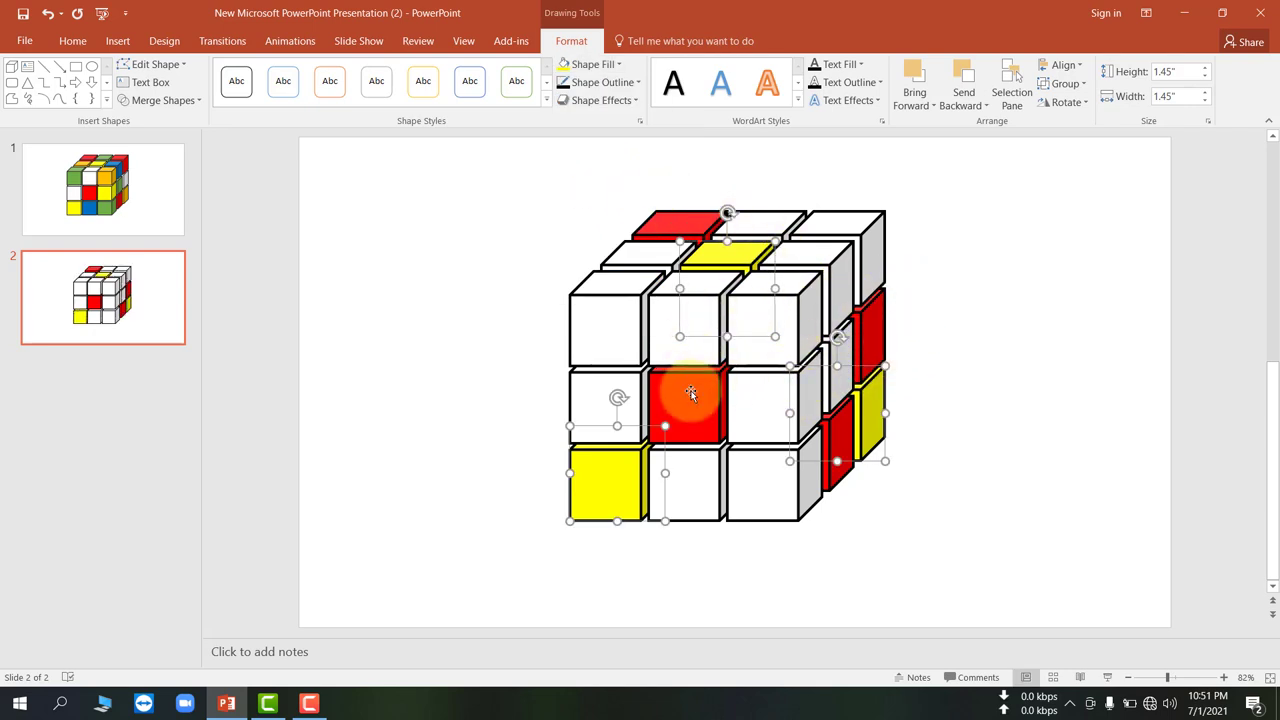
click(965, 299)
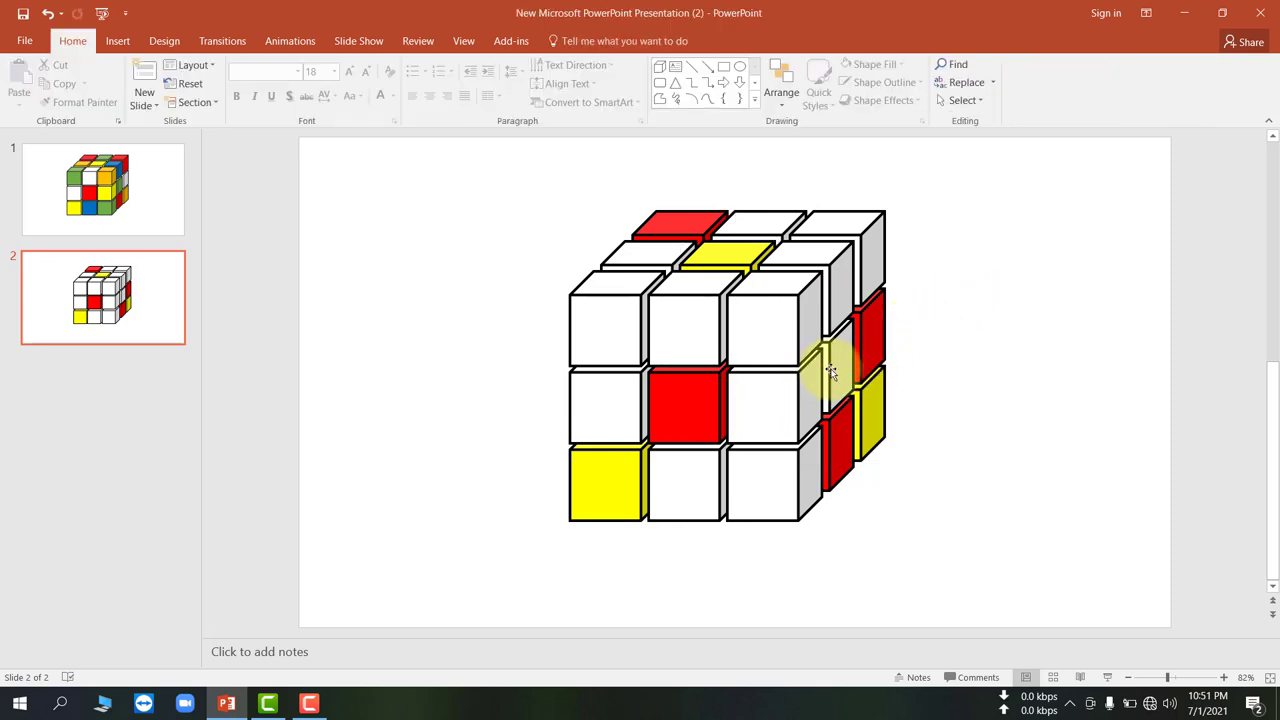
Step: Fill a middle right-side cube, front top-left, top-right back and front bottom-right cubes green
click(830, 371)
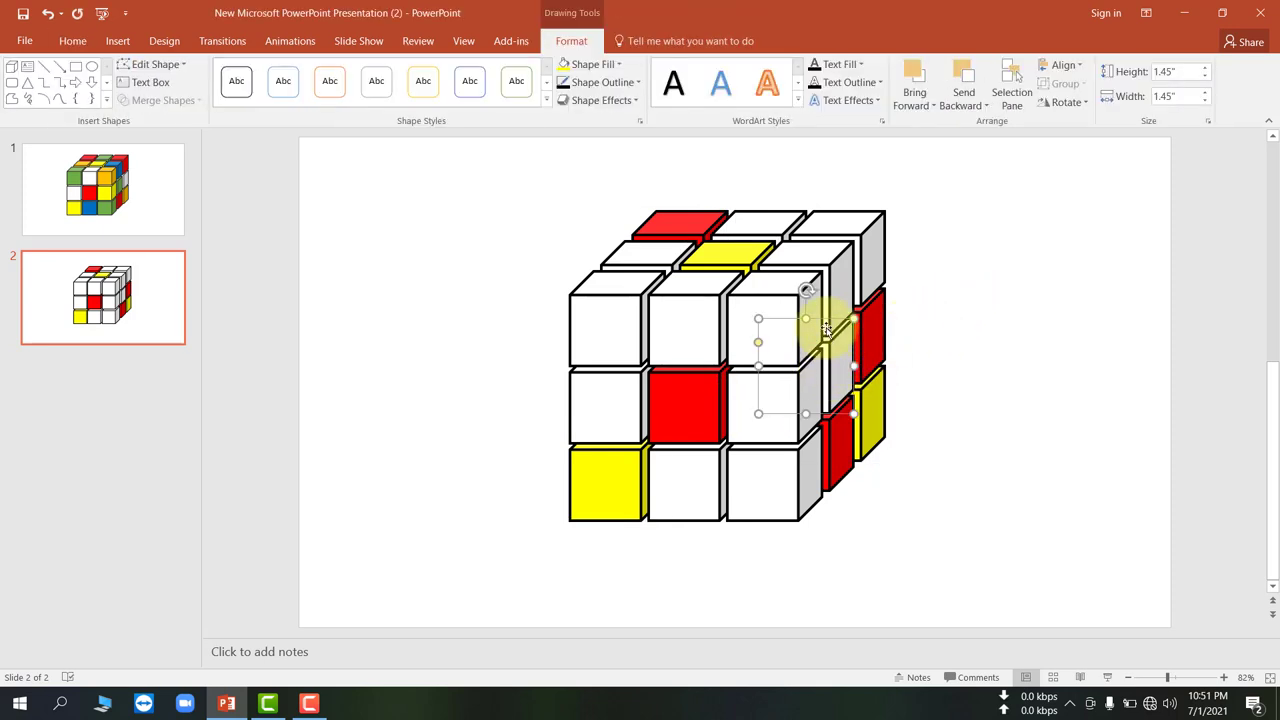
shift+click(622, 322)
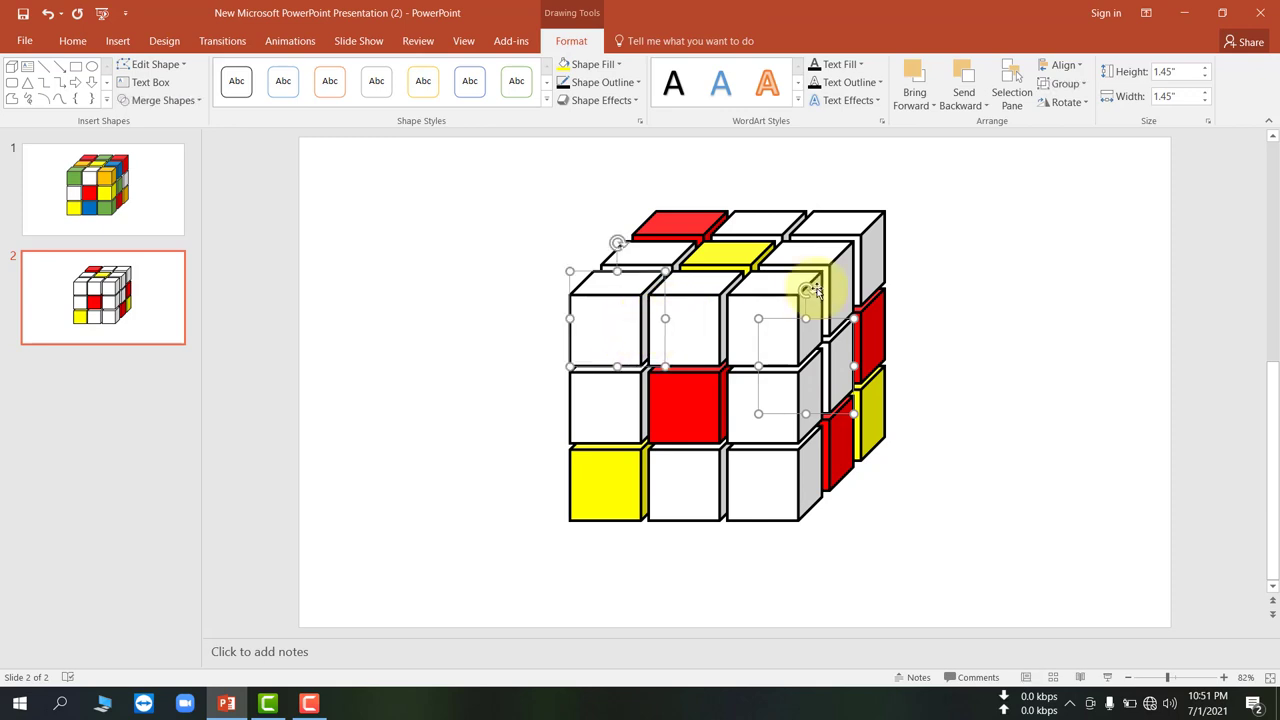
shift+click(868, 226)
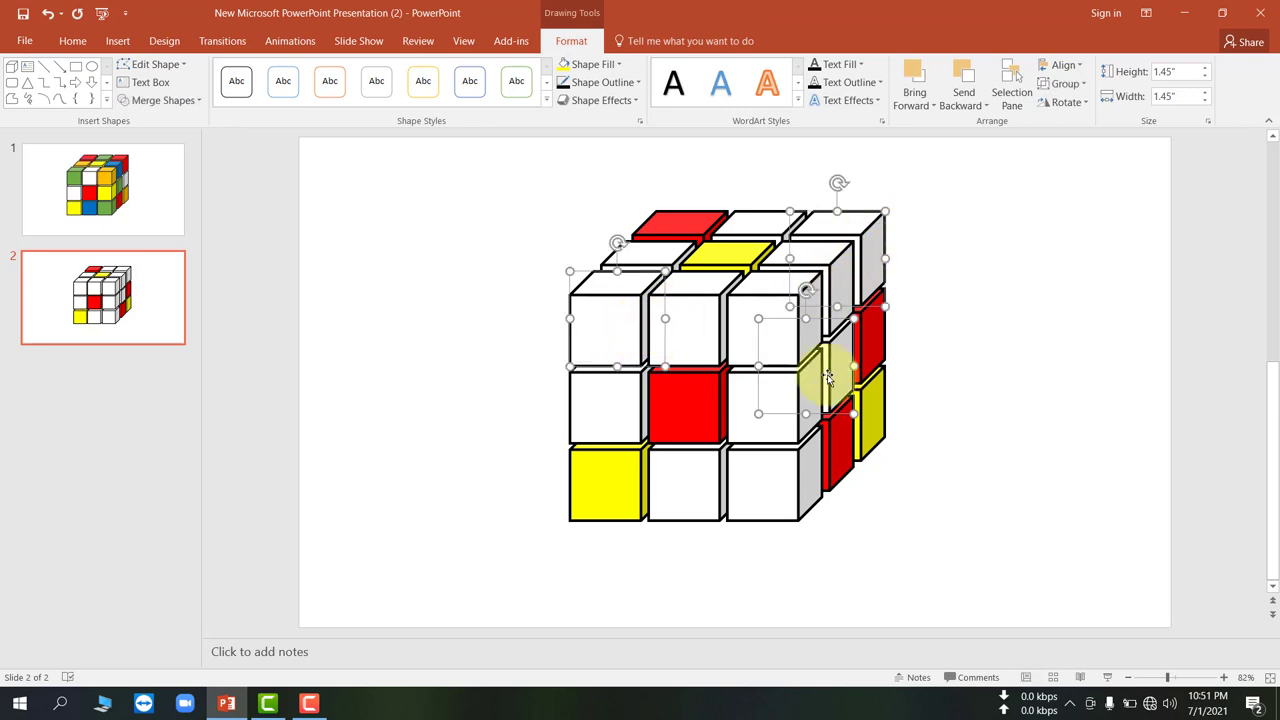
shift+click(775, 490)
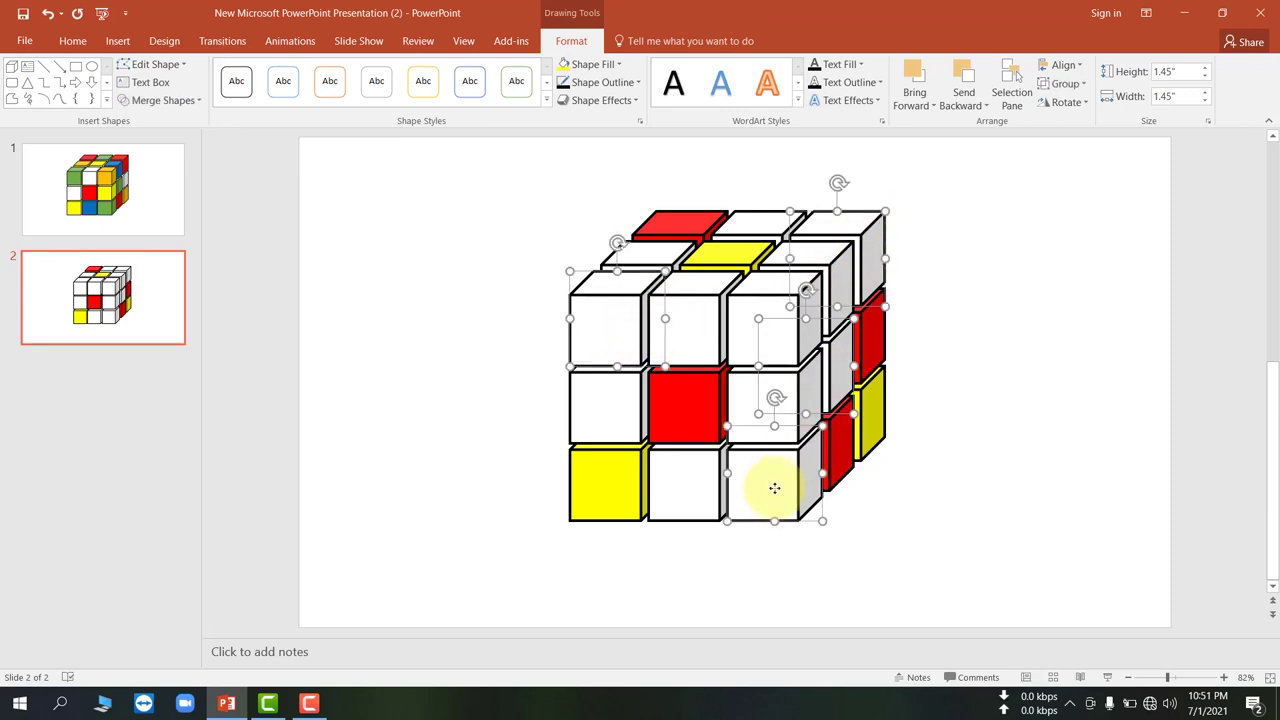
click(590, 64)
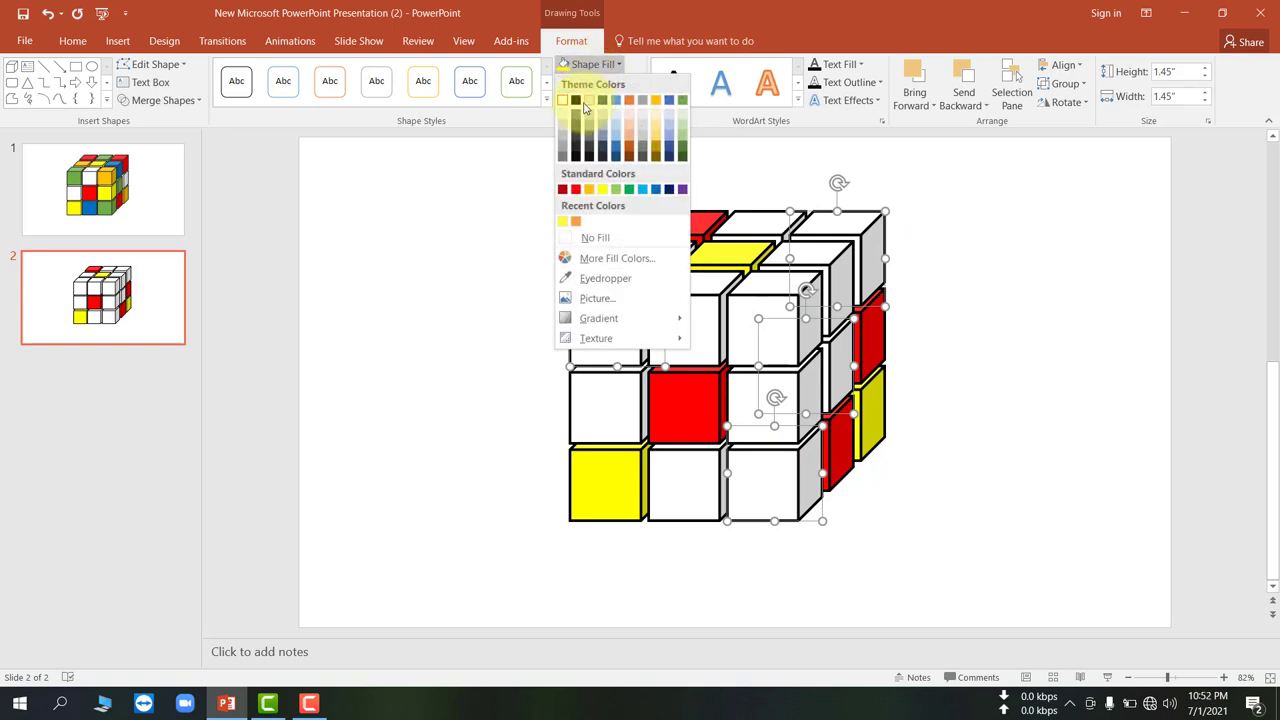
click(681, 104)
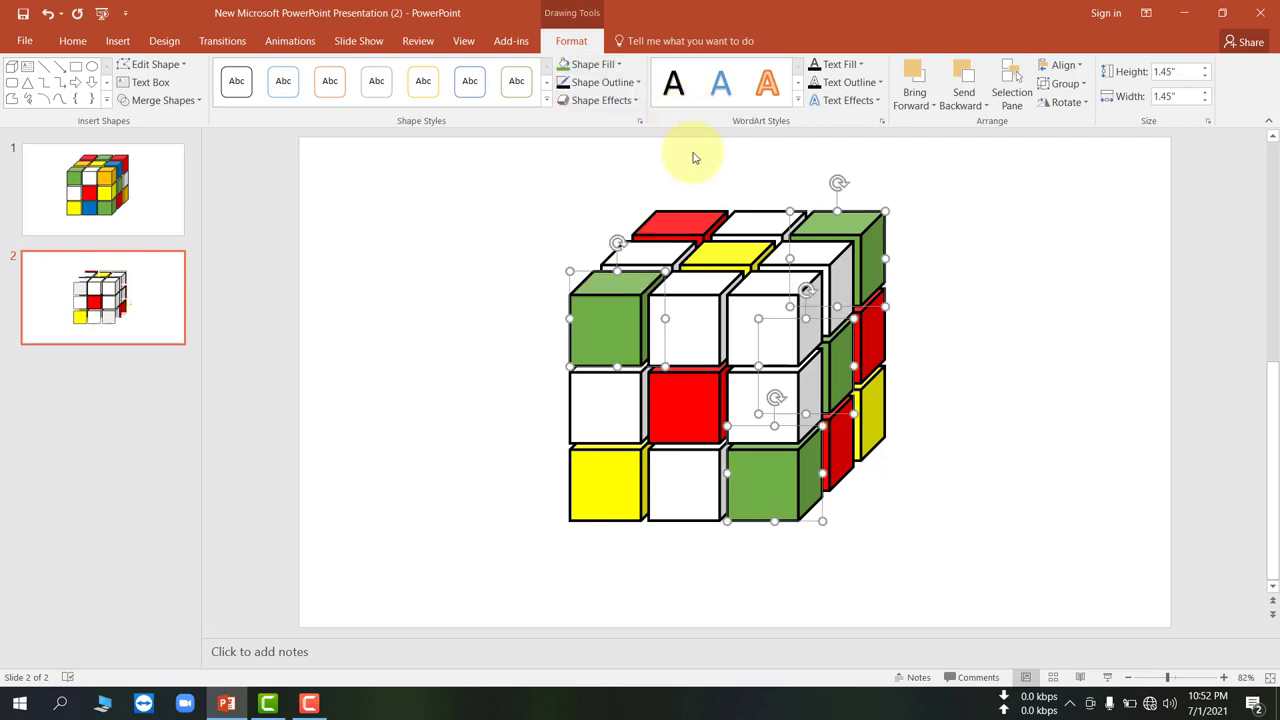
click(973, 189)
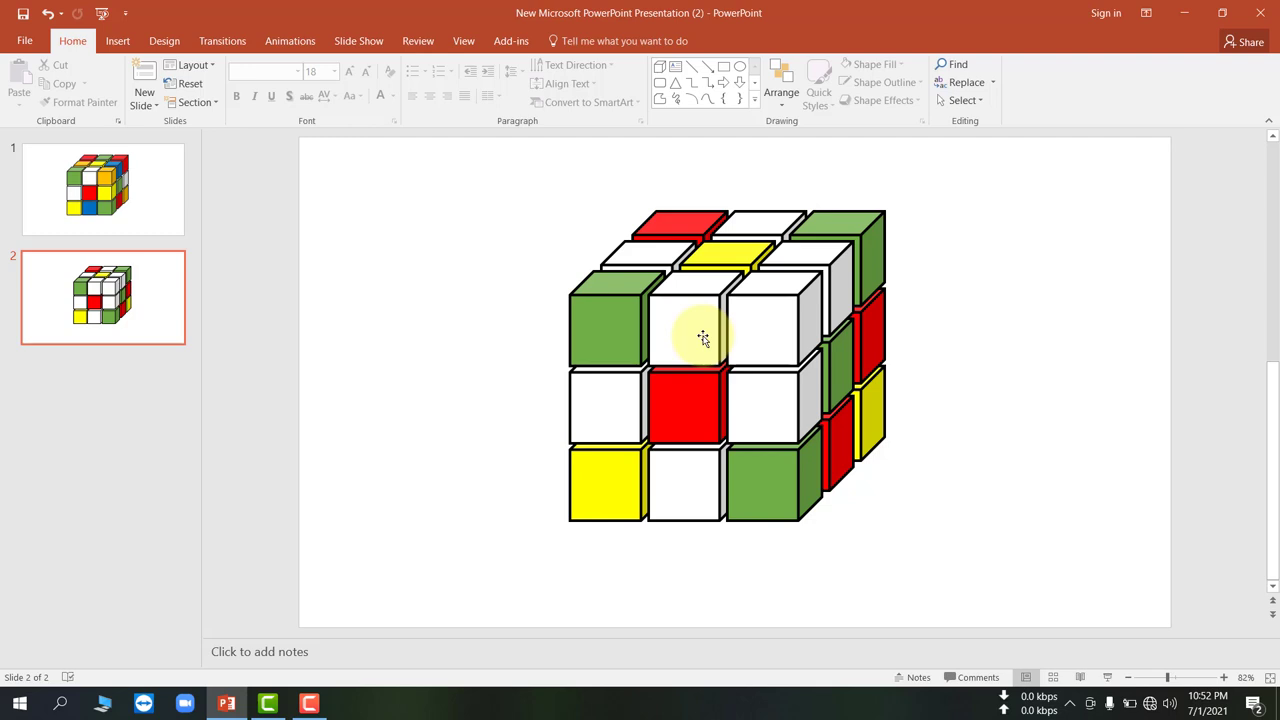
Step: Fill the top-middle front, upper back and bottom-middle front cubes with Blue, Accent 1
click(703, 338)
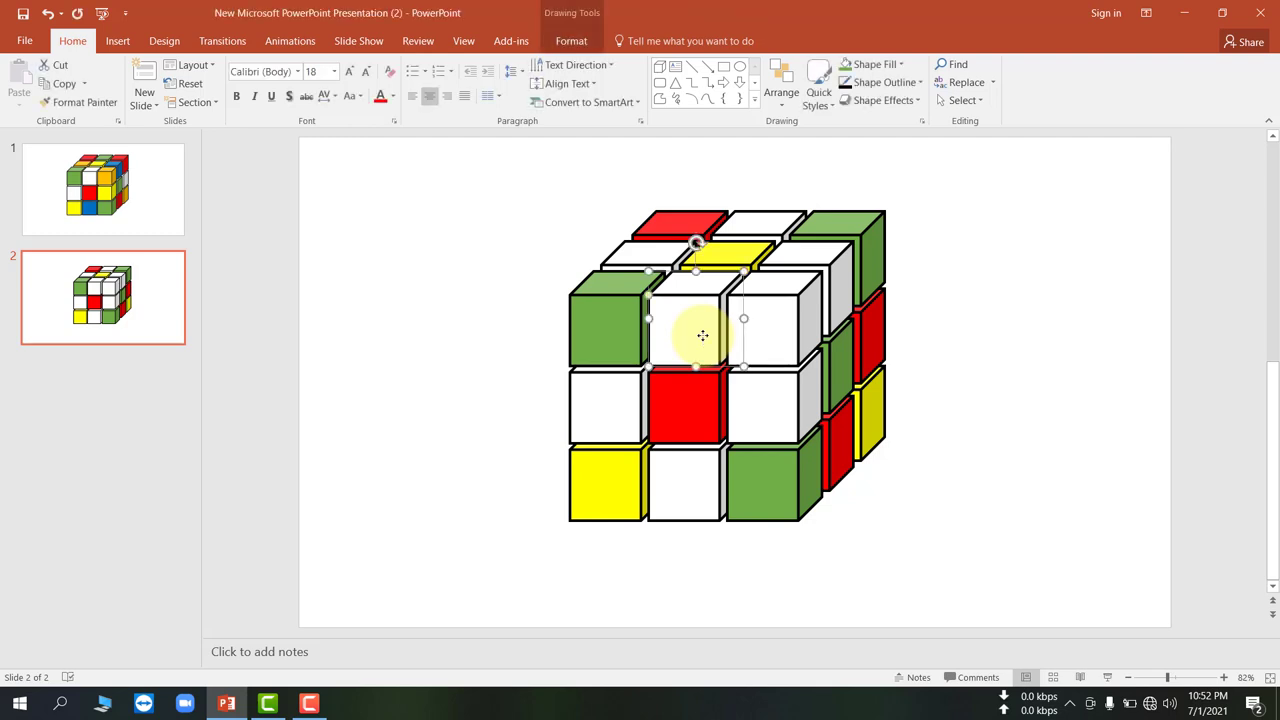
shift+click(835, 284)
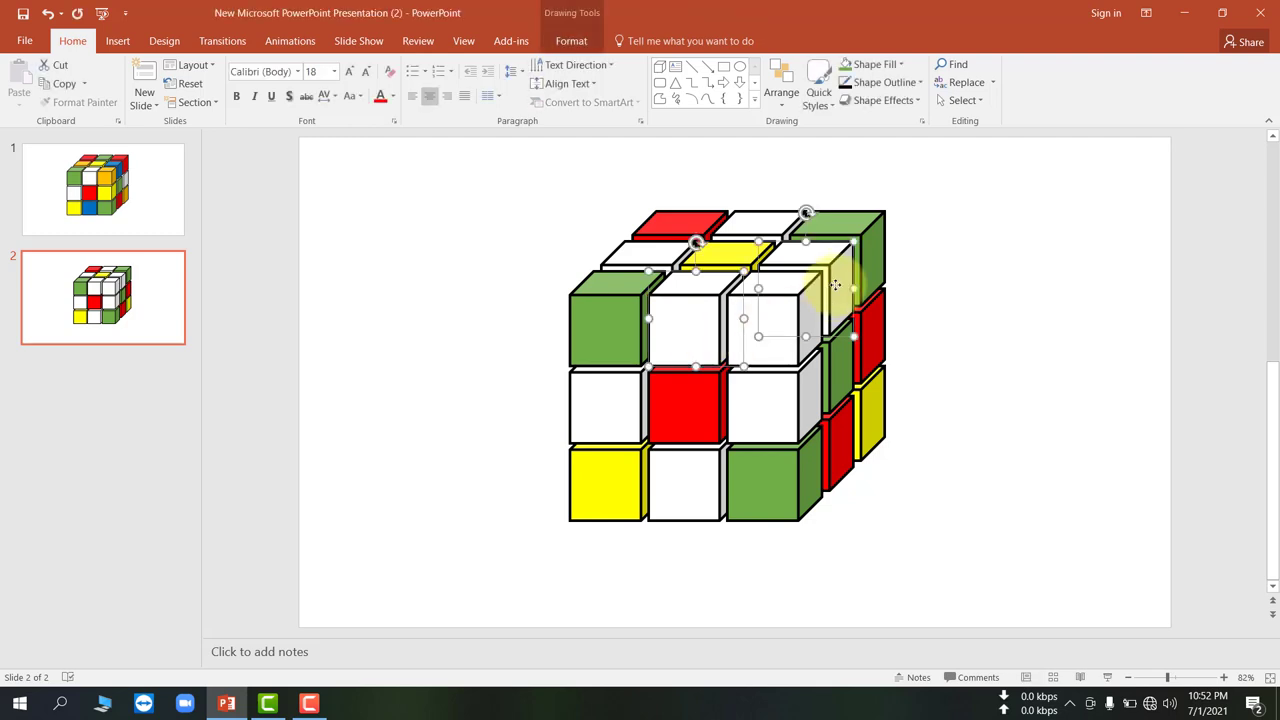
shift+click(654, 490)
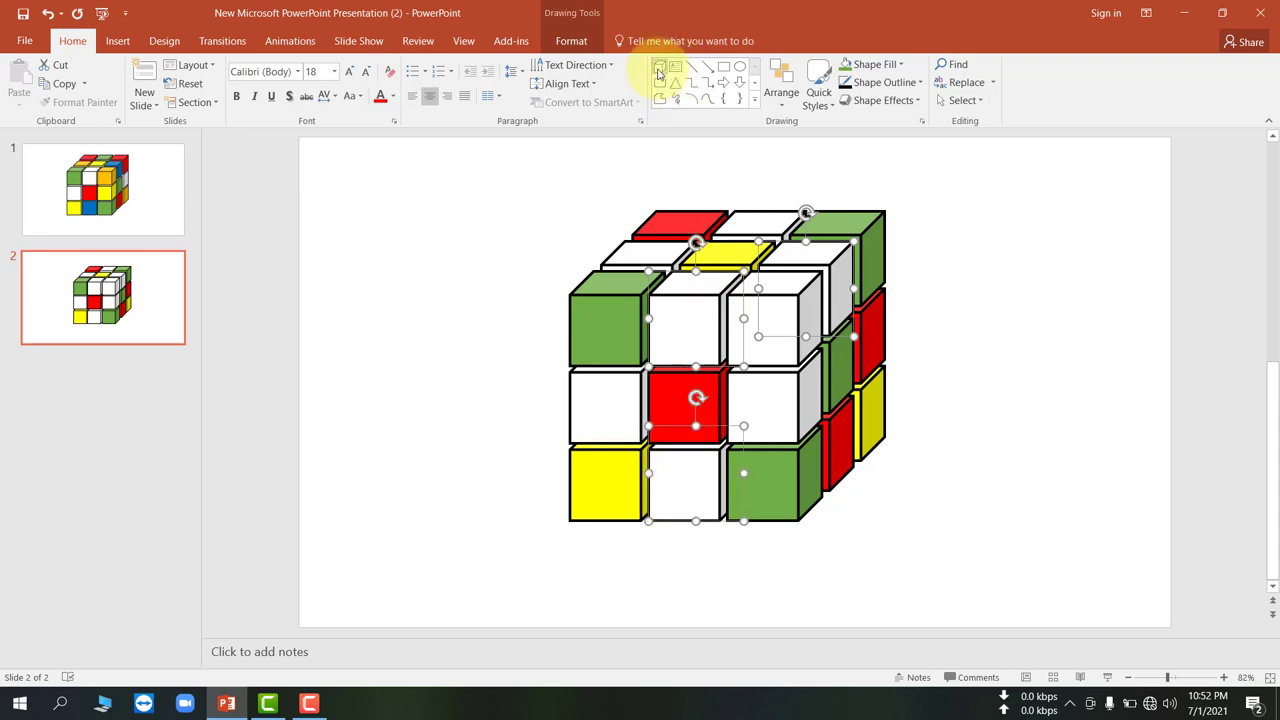
click(591, 45)
click(594, 64)
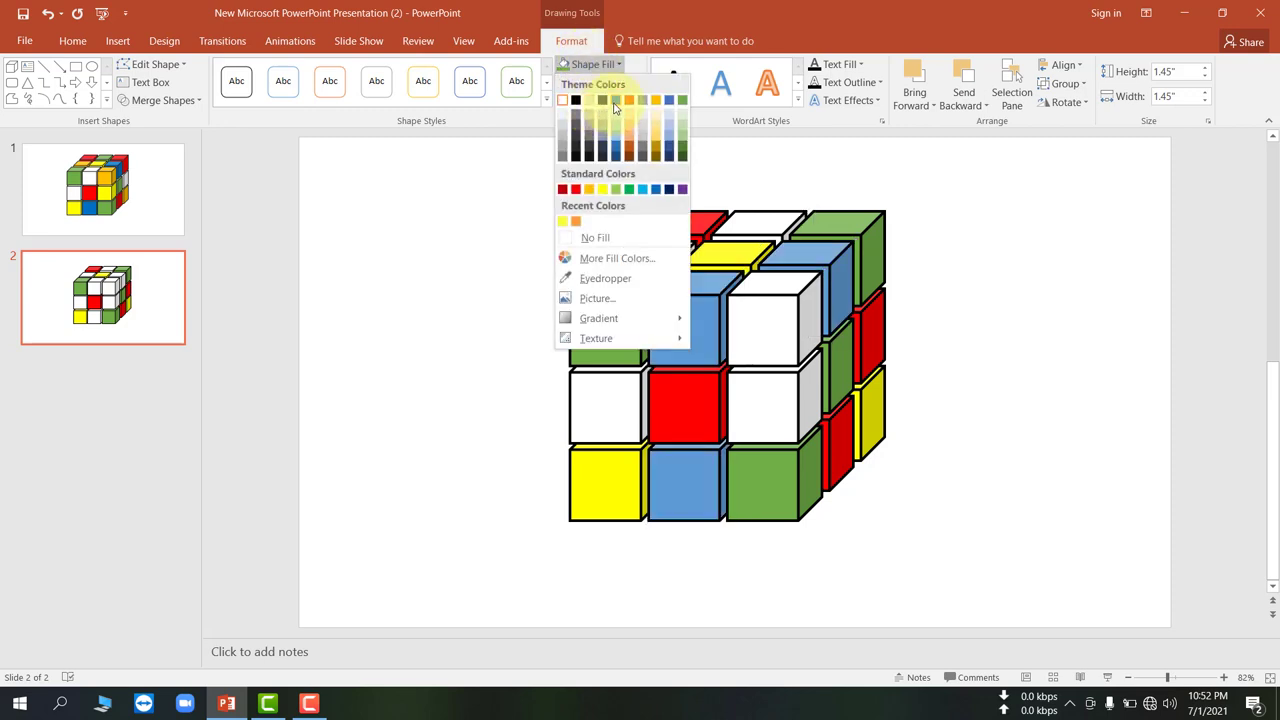
click(615, 102)
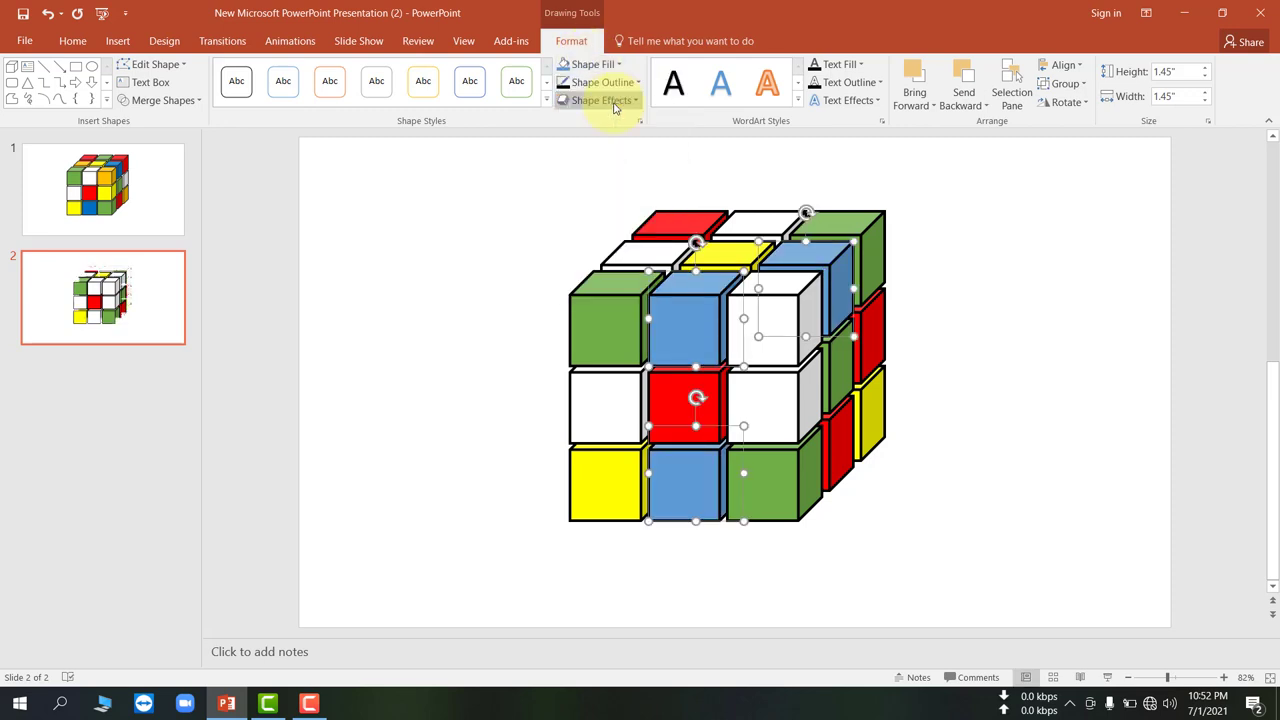
click(955, 219)
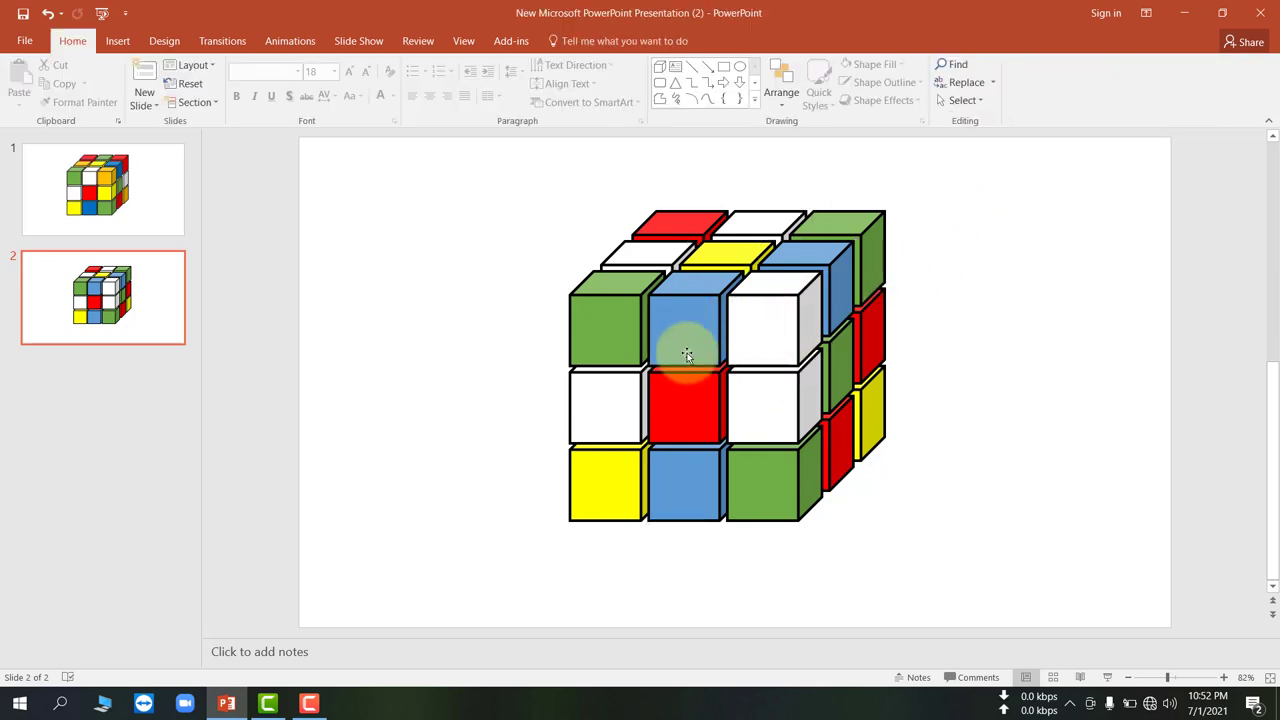
Step: Fill the top-right front, back-left top and middle-left front cubes with standard Orange
click(792, 338)
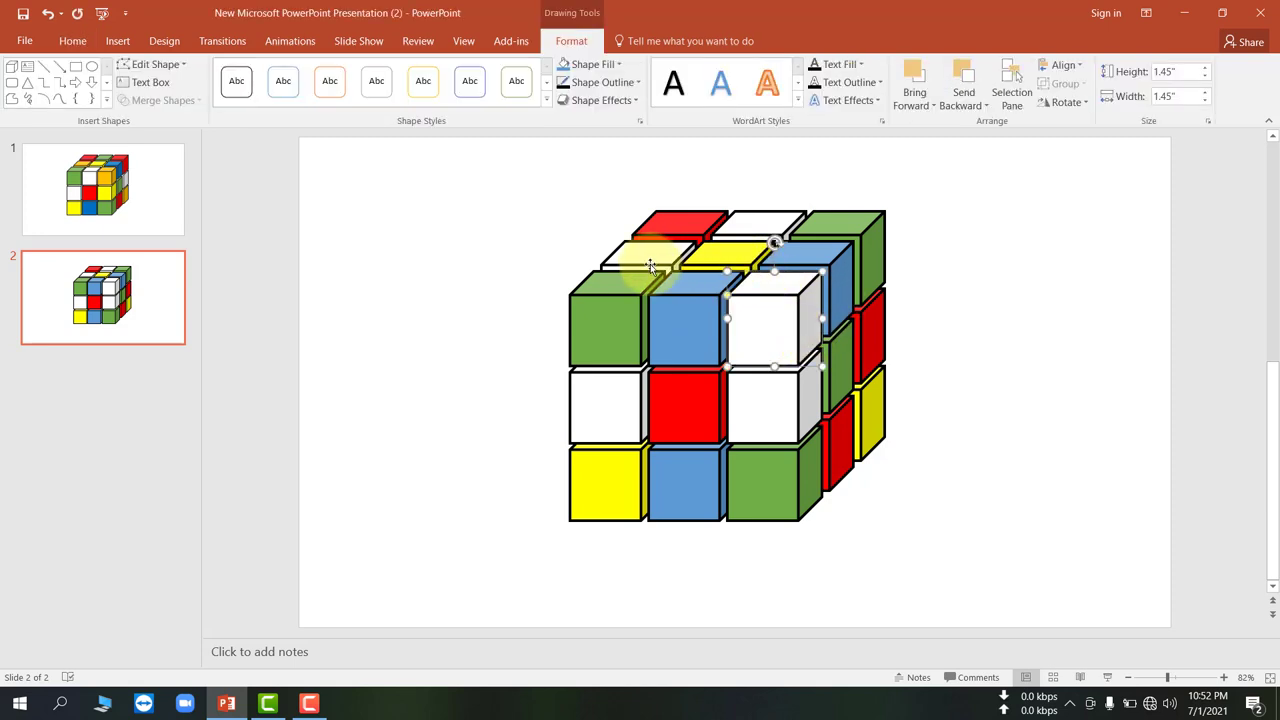
shift+click(625, 253)
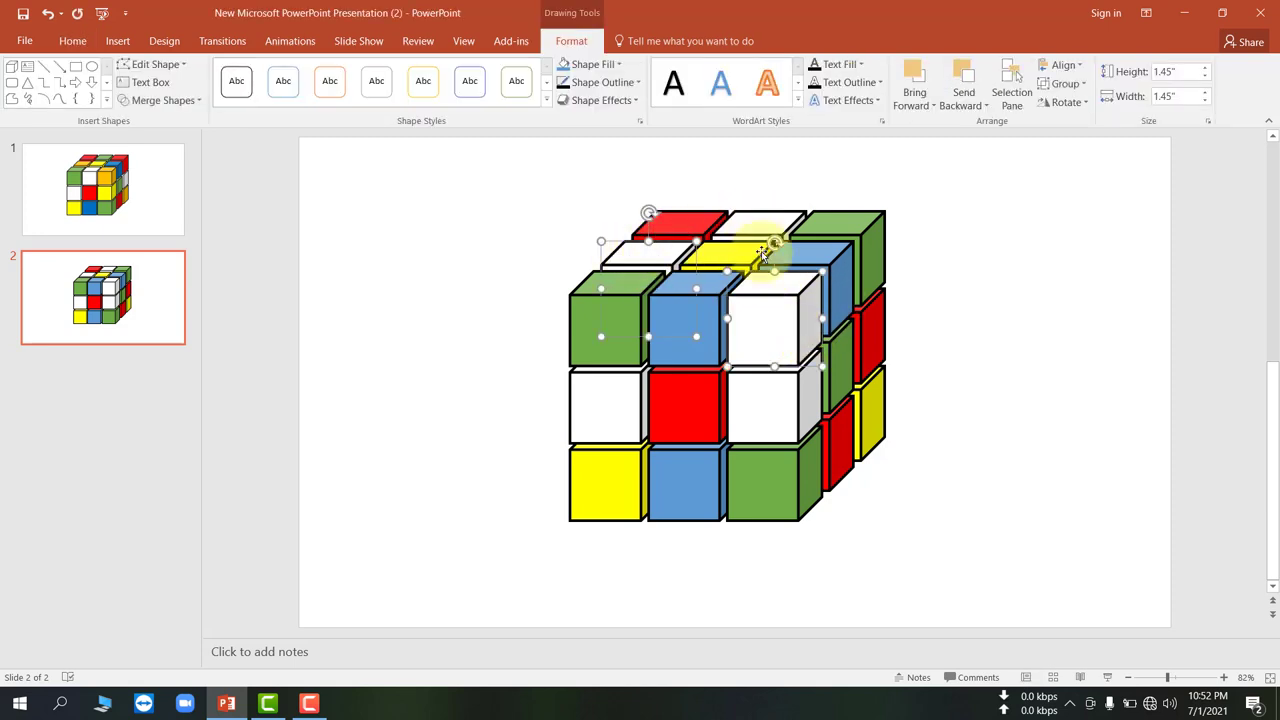
shift+click(675, 422)
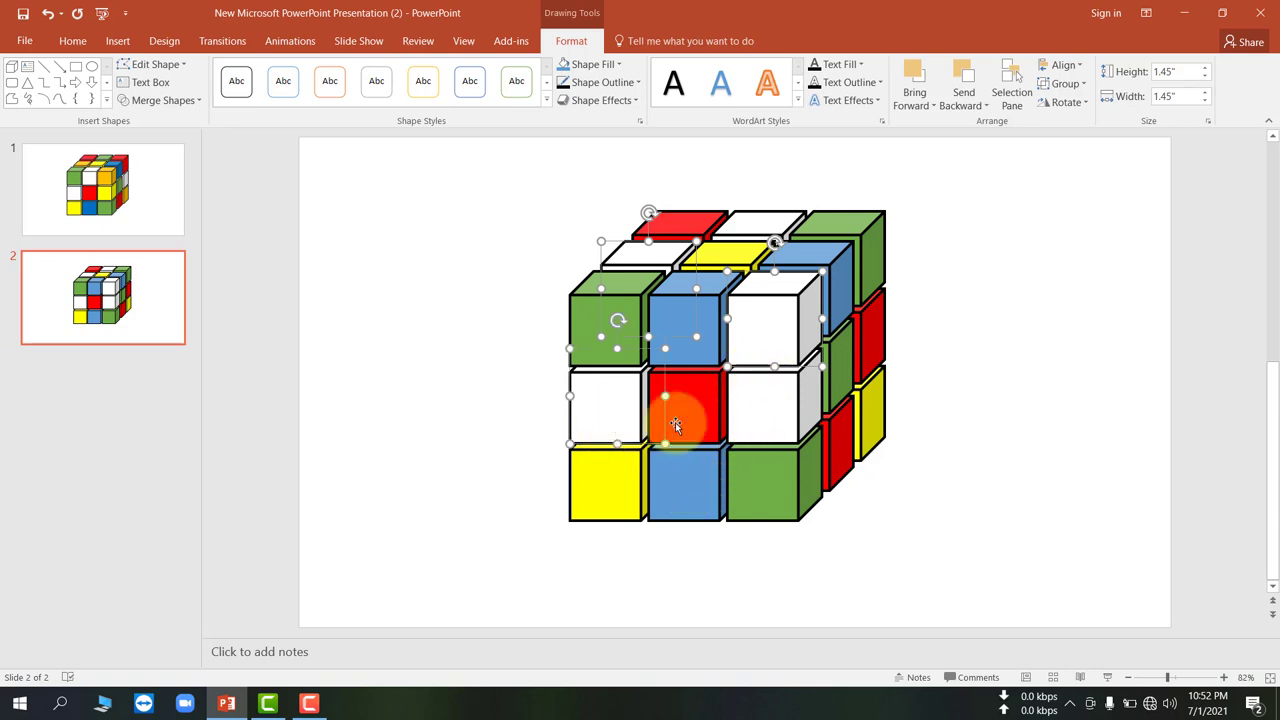
click(597, 66)
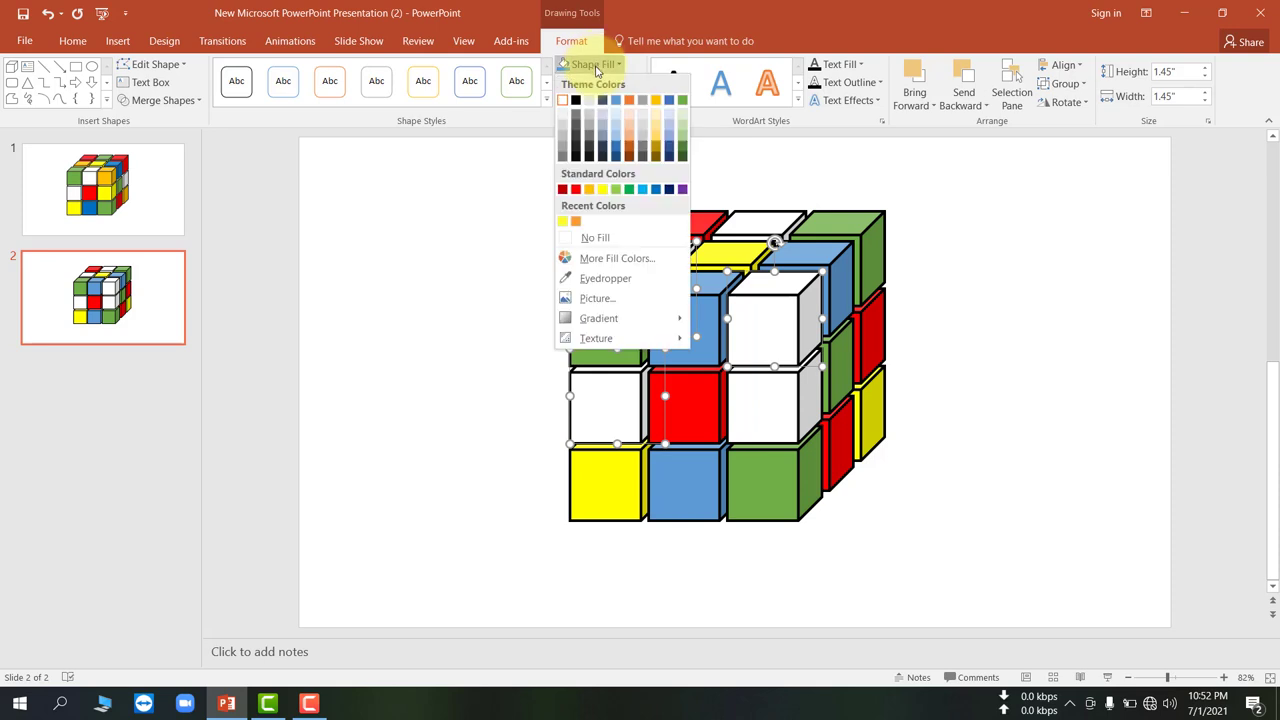
click(590, 192)
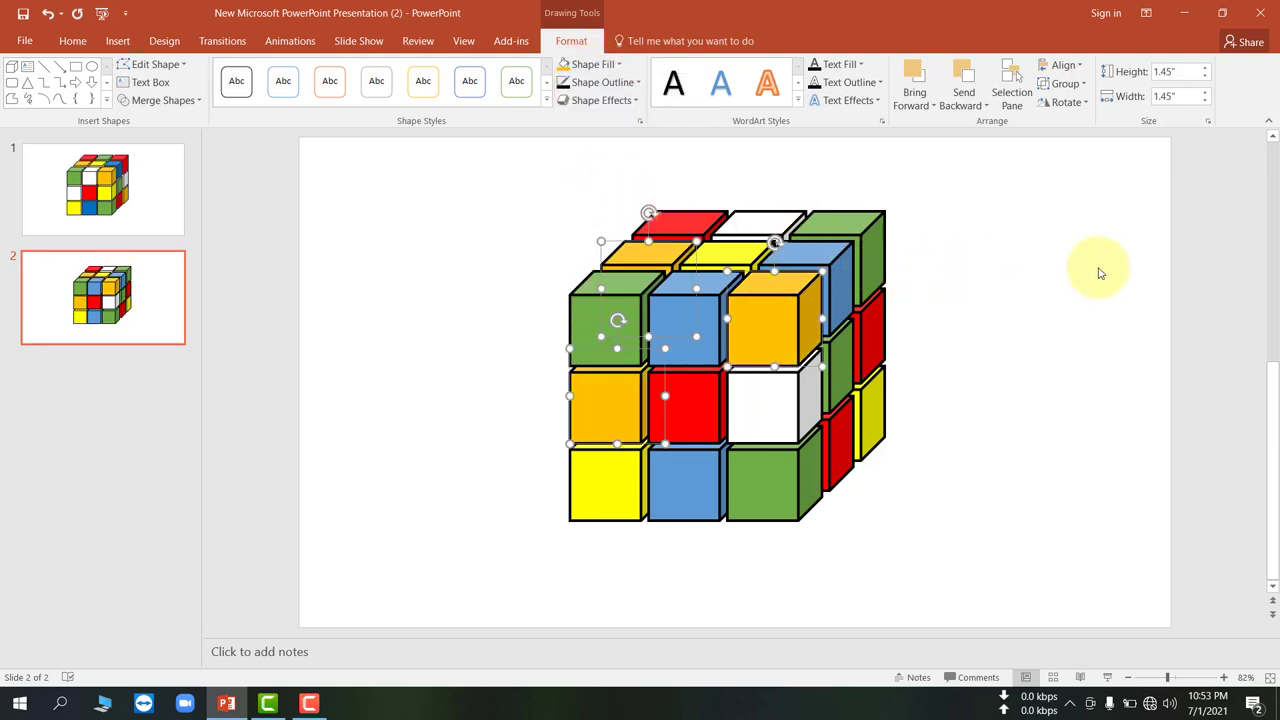
click(1027, 295)
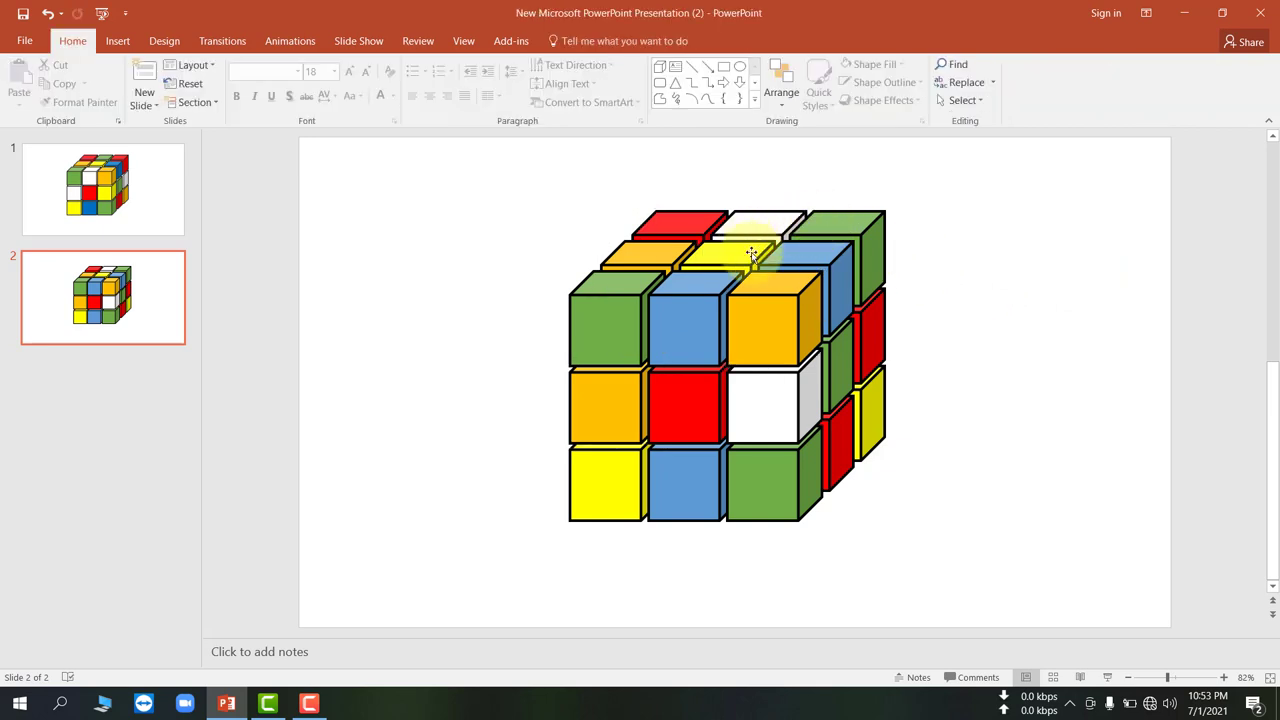